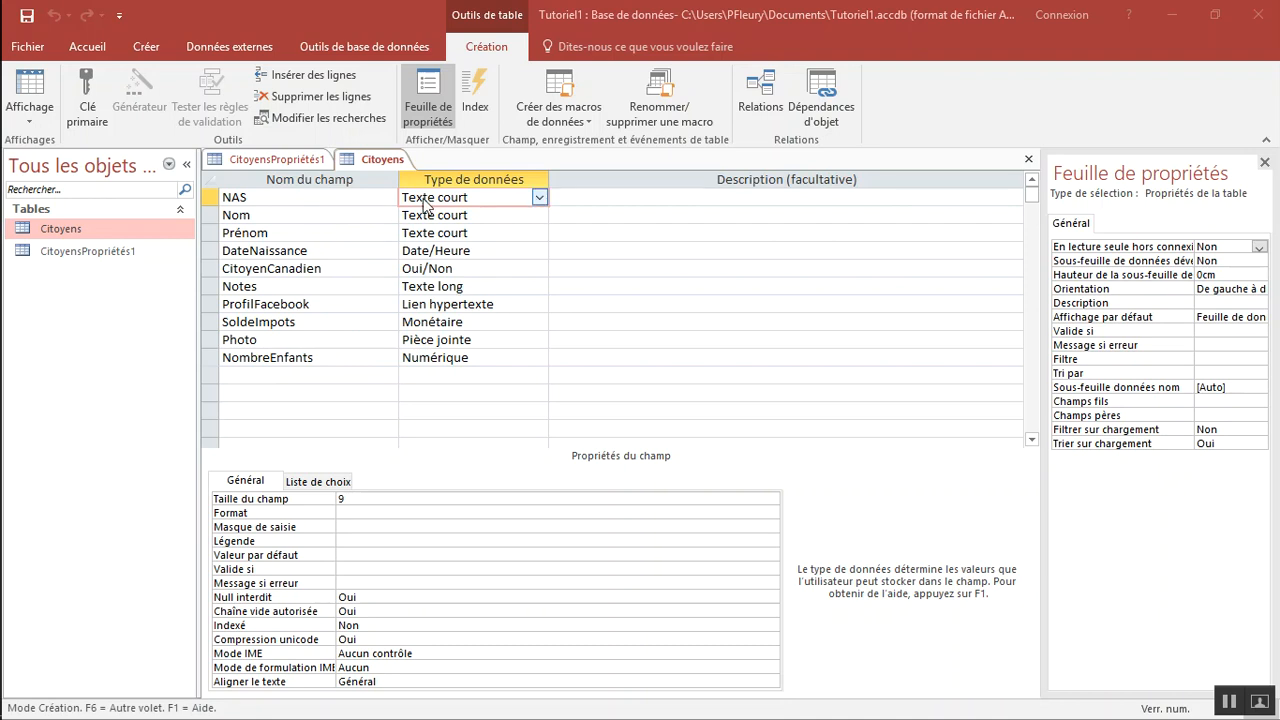
Review the NAS field's data type and its field size property in the Citoyens table design
click(210, 201)
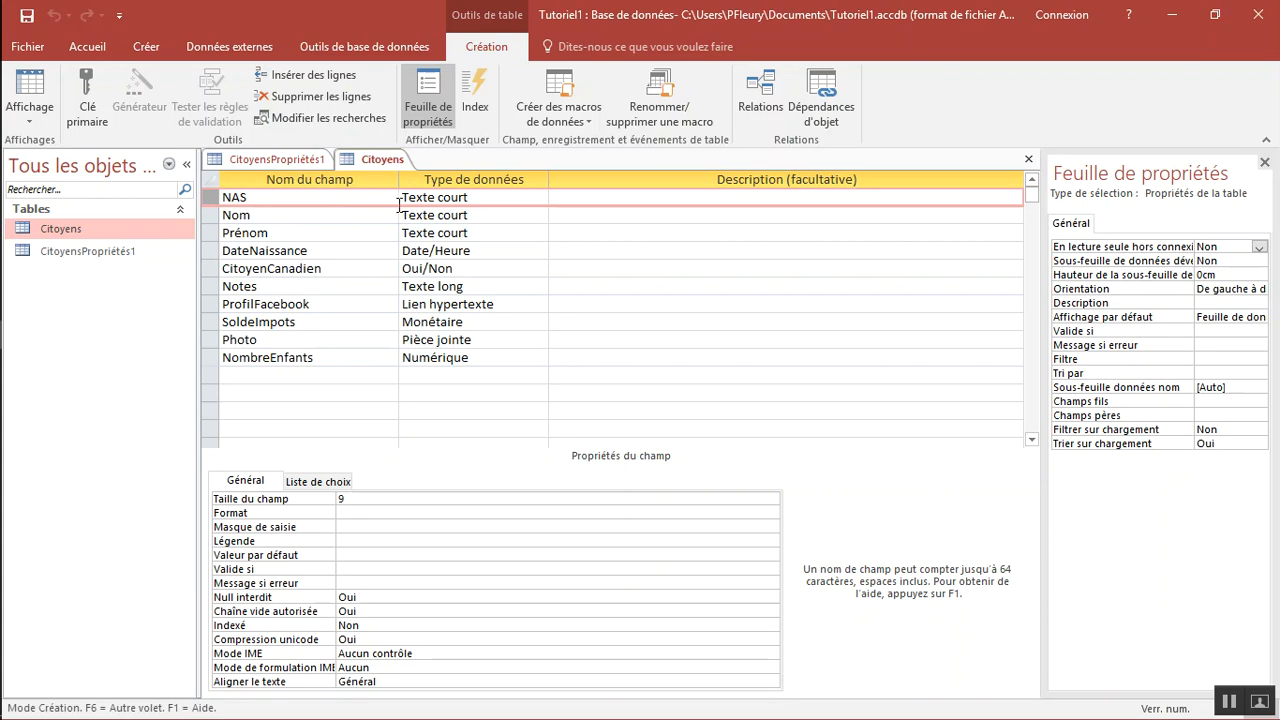
click(476, 197)
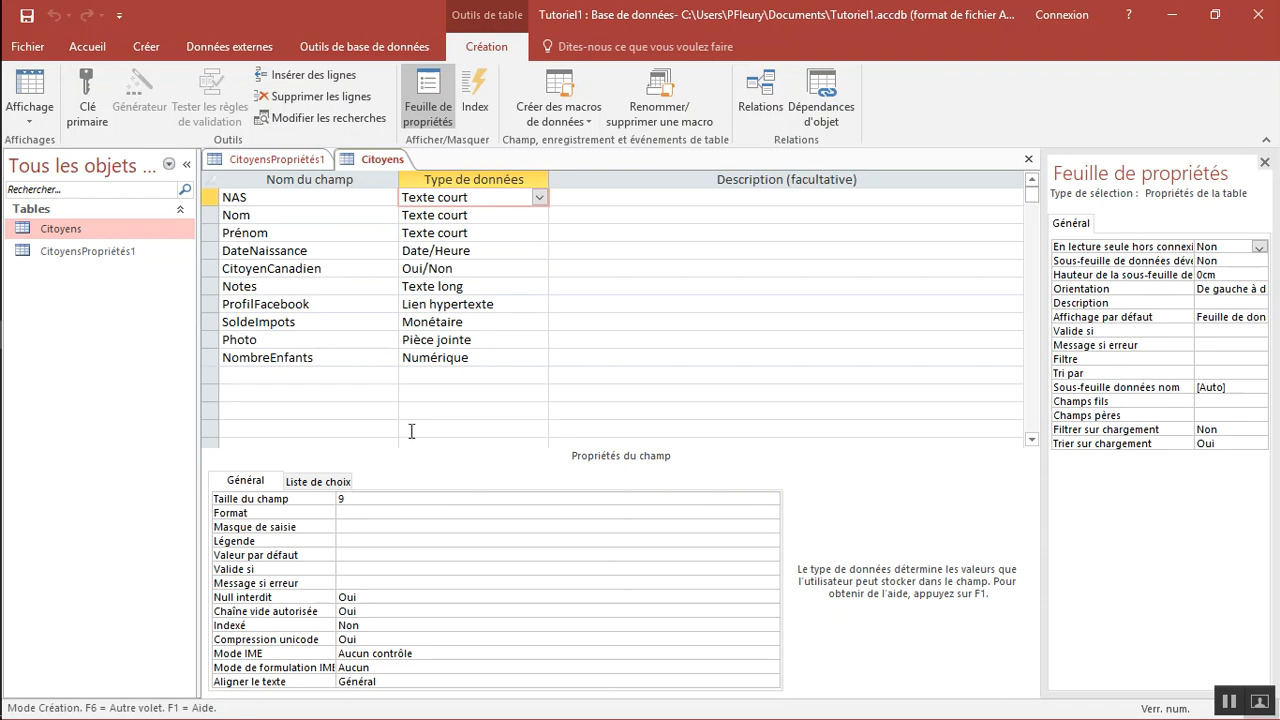
click(345, 499)
click(476, 196)
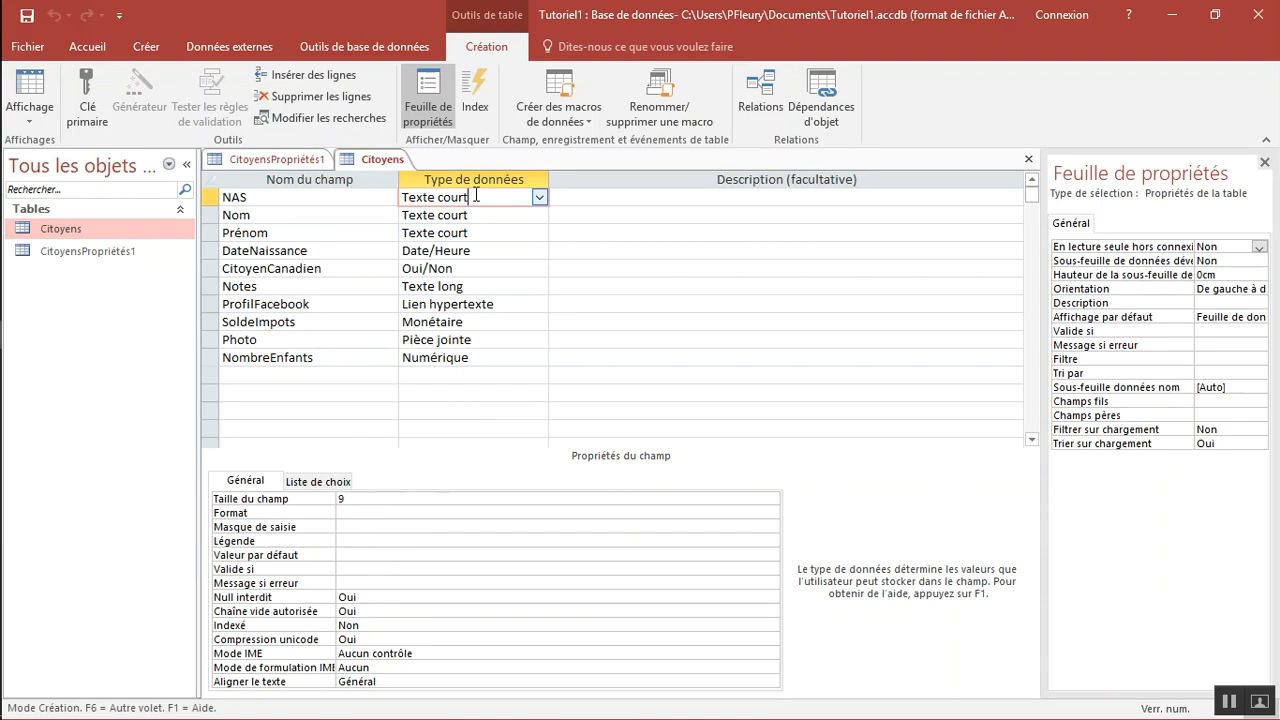
Review the properties of the Nom and Prénom fields and the data types available for Nom
click(366, 212)
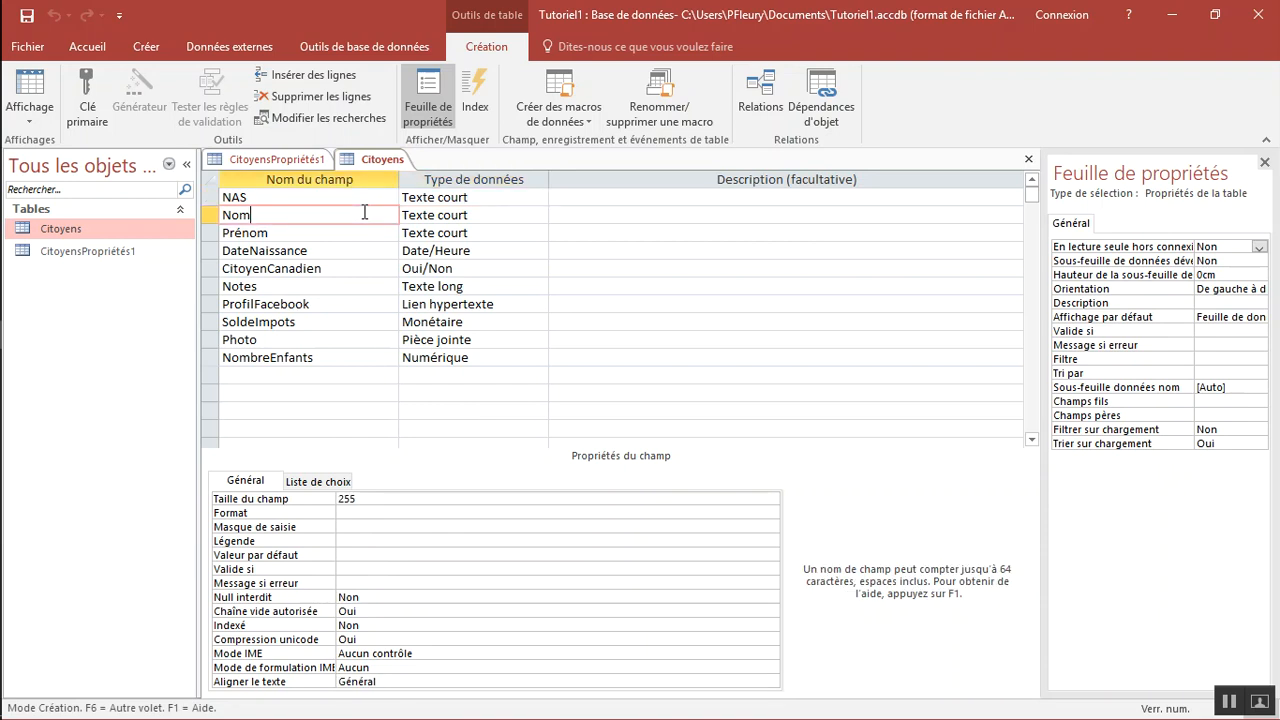
click(278, 232)
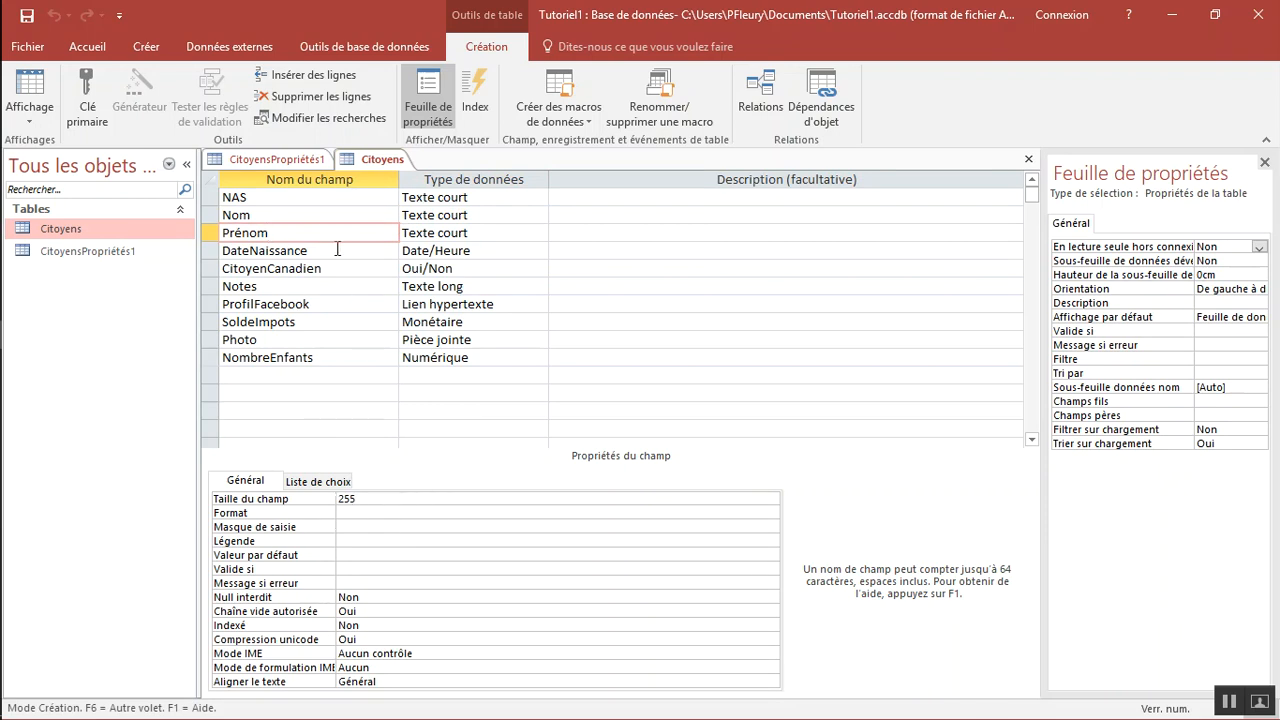
click(332, 216)
click(329, 233)
click(441, 216)
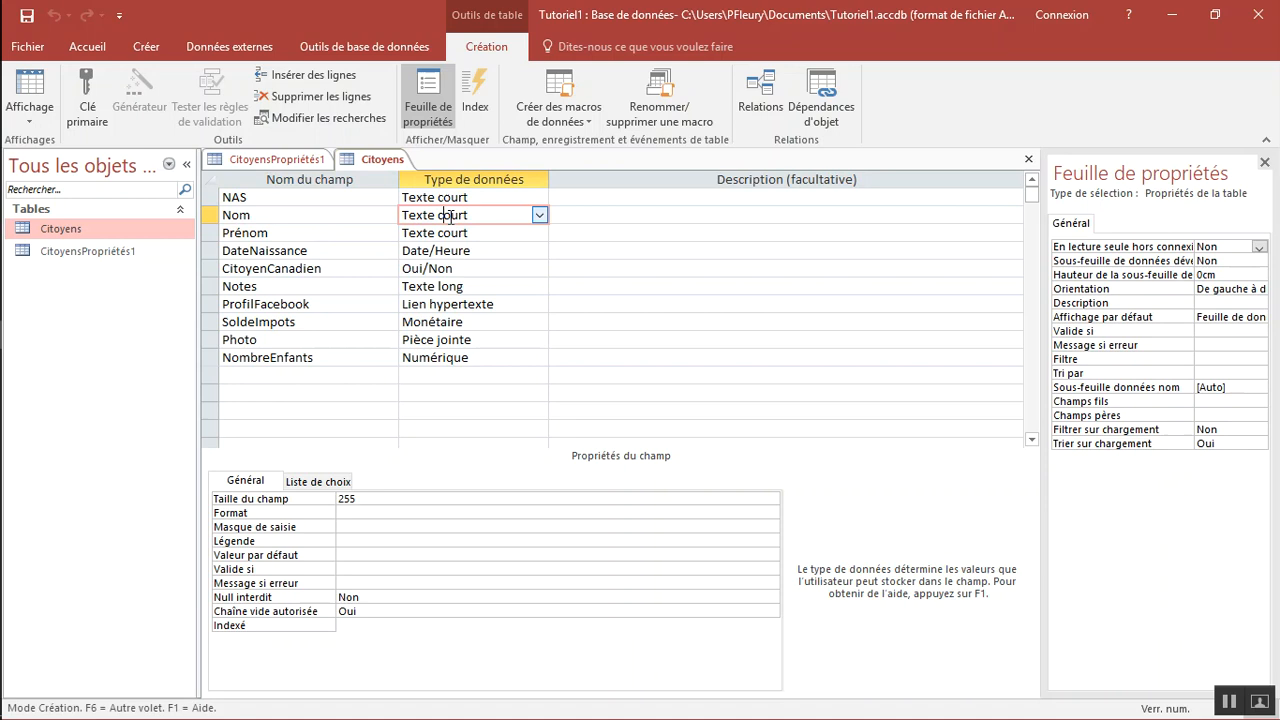
click(539, 214)
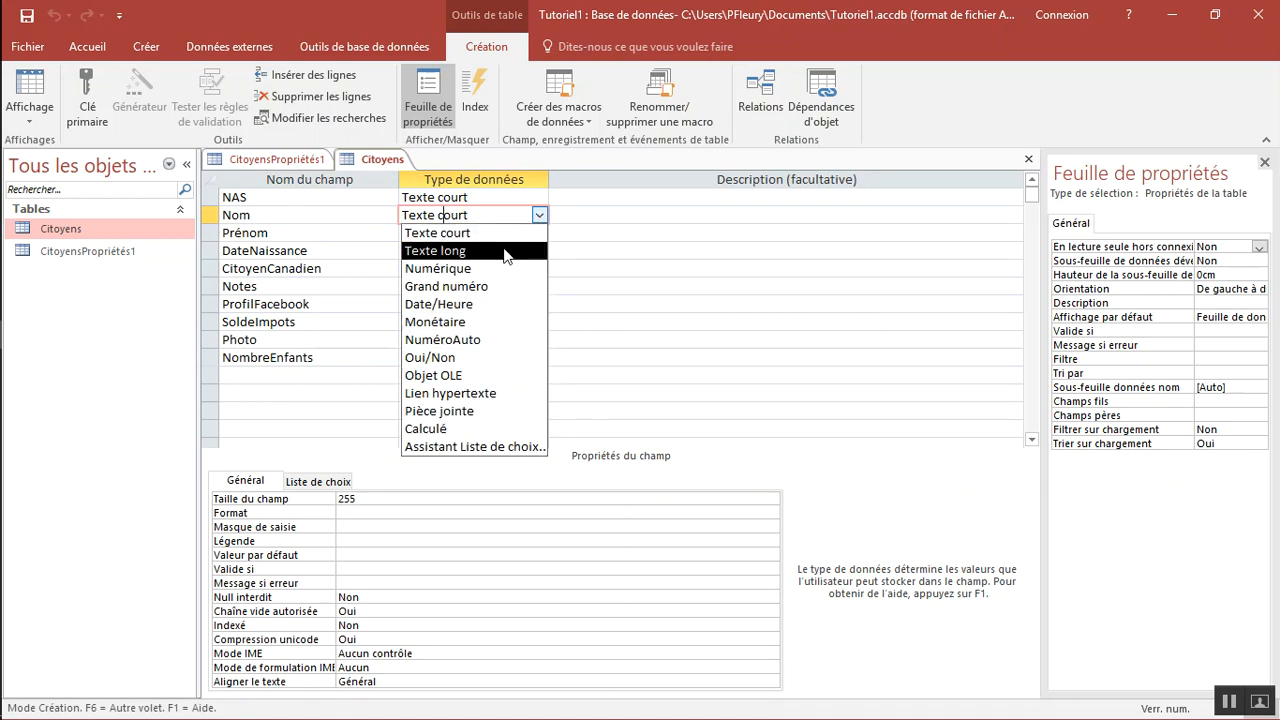
click(538, 216)
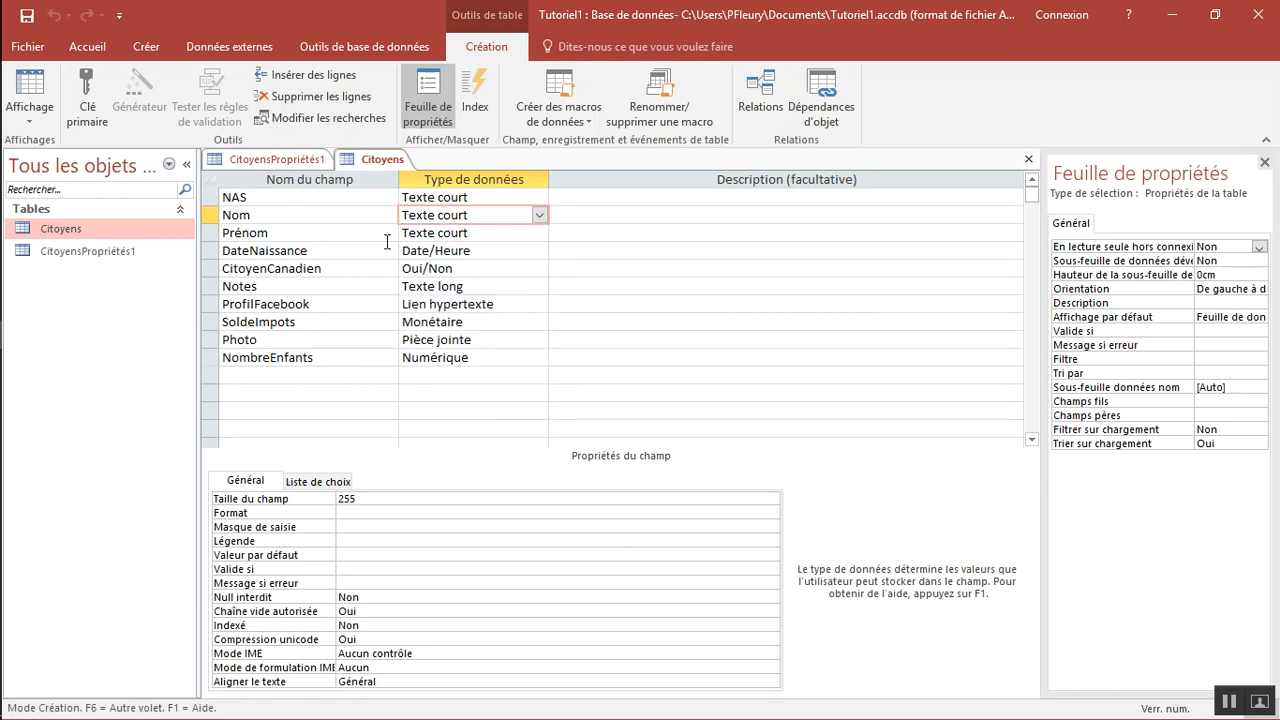
Set the DateNaissance field's data type to Date/Heure and its format to Date, réduit
click(332, 251)
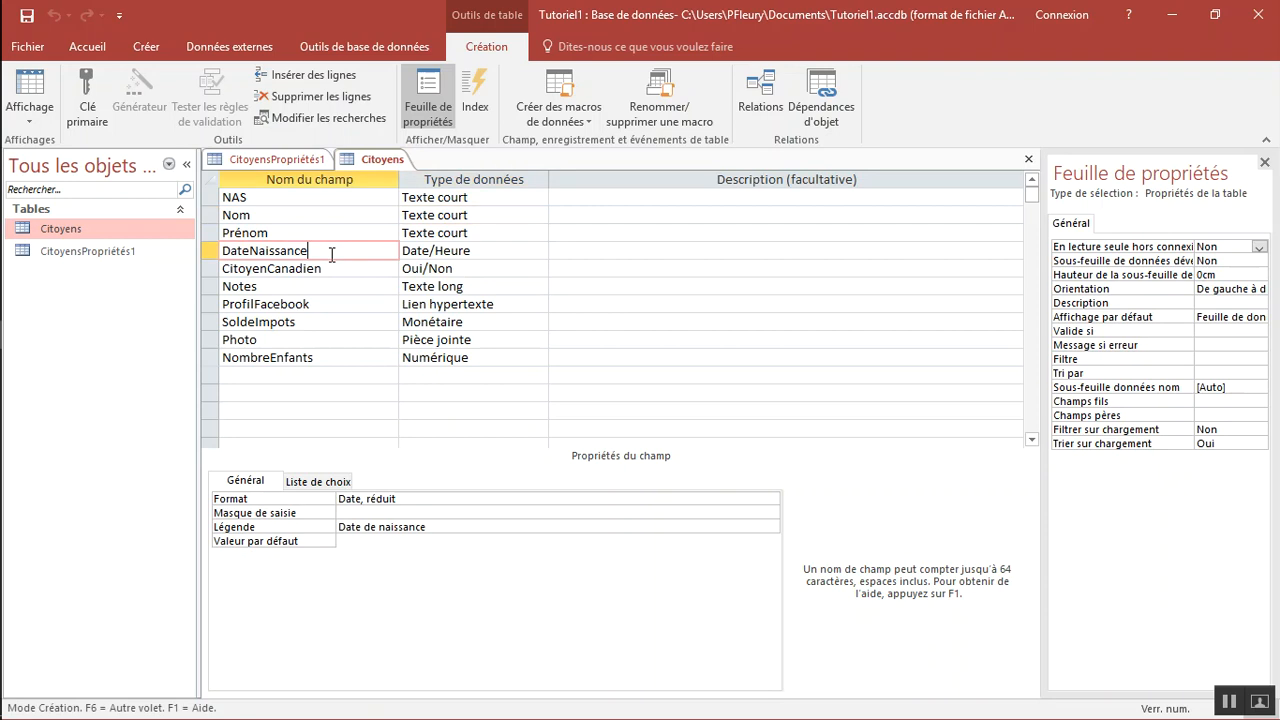
click(441, 251)
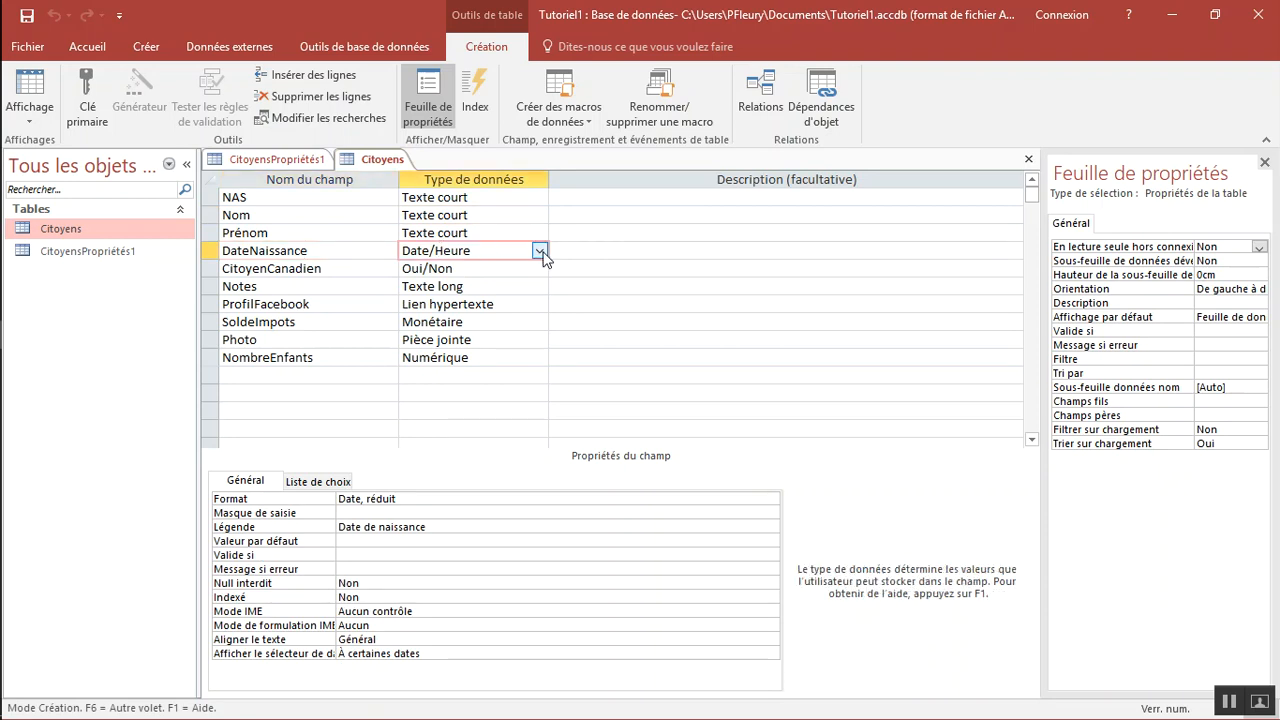
click(540, 254)
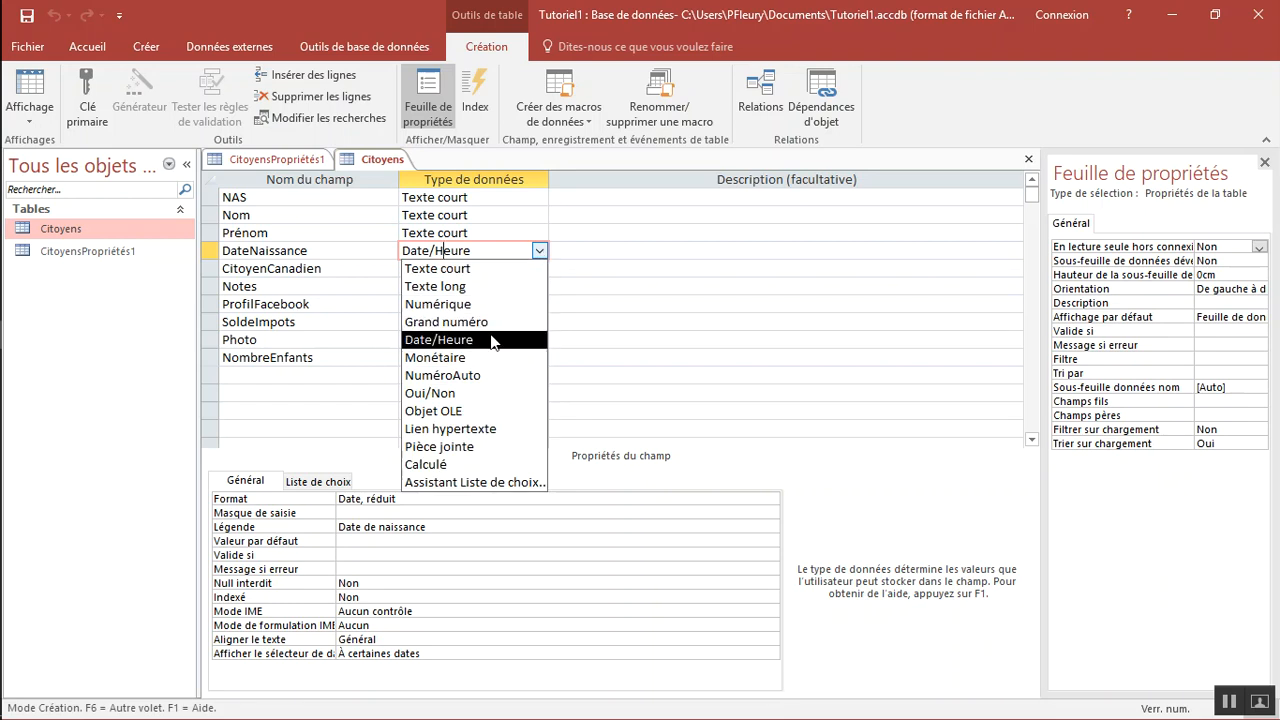
click(492, 341)
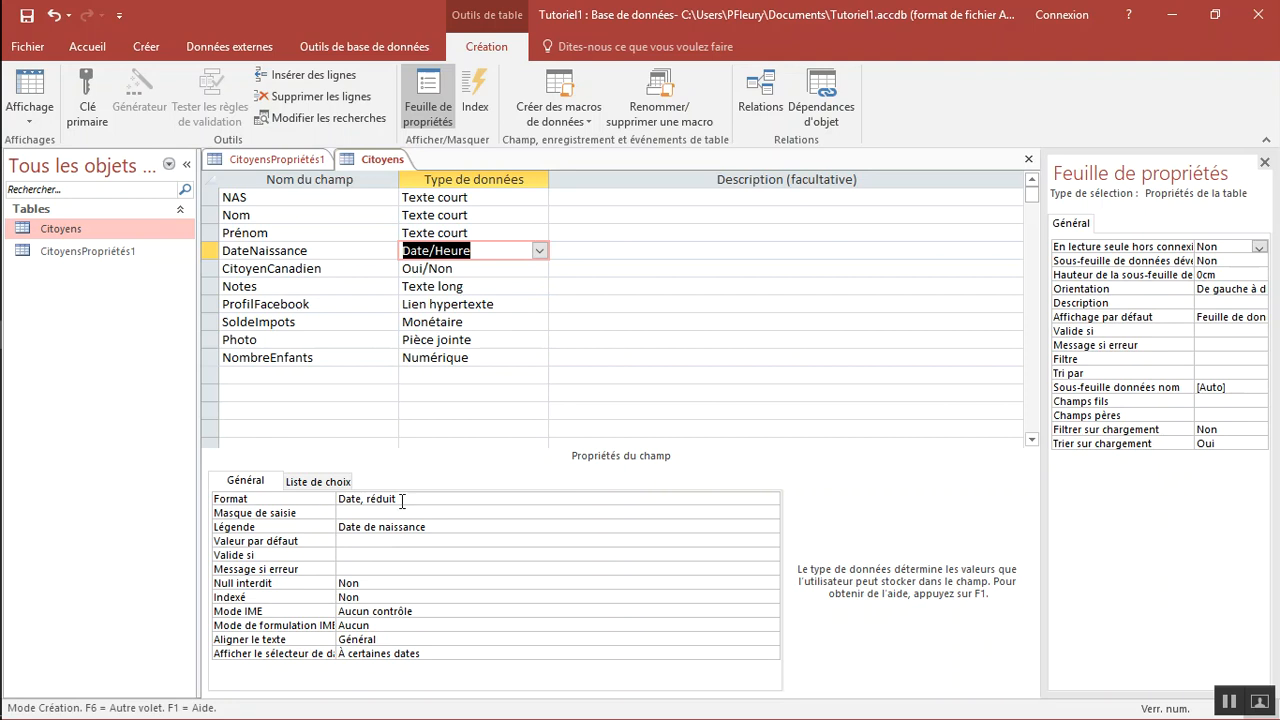
click(389, 498)
click(771, 499)
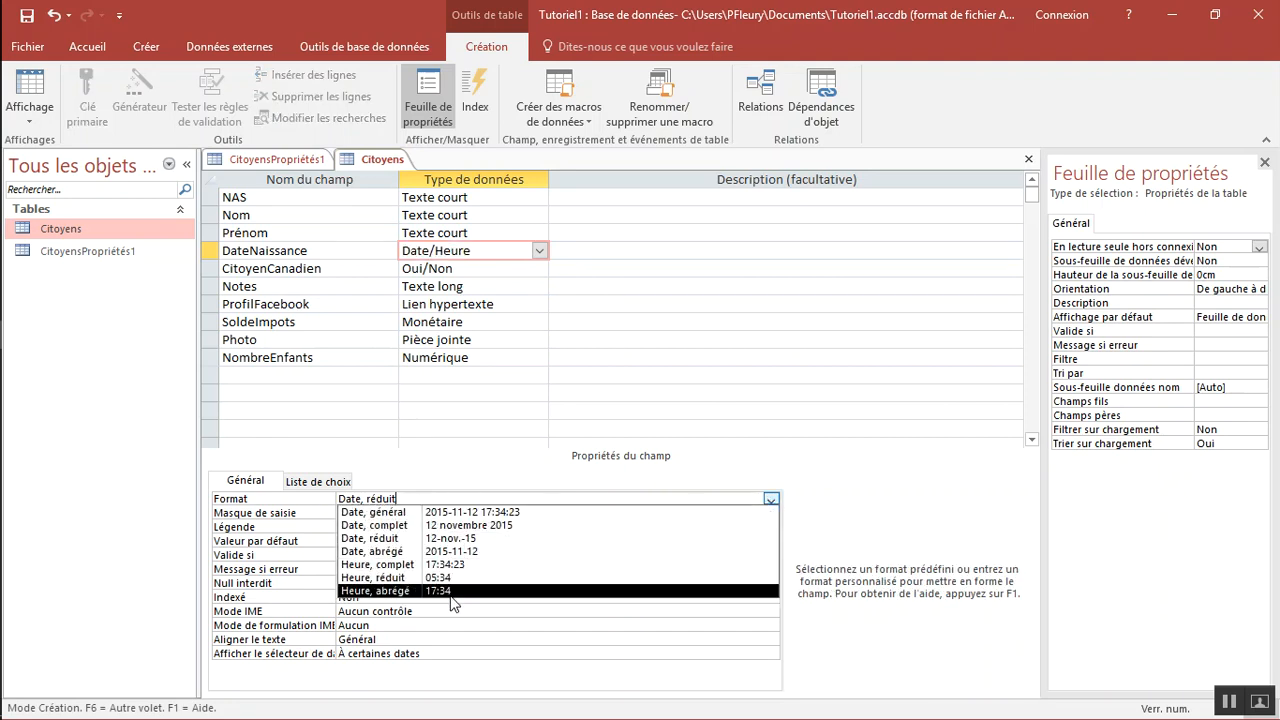
click(467, 539)
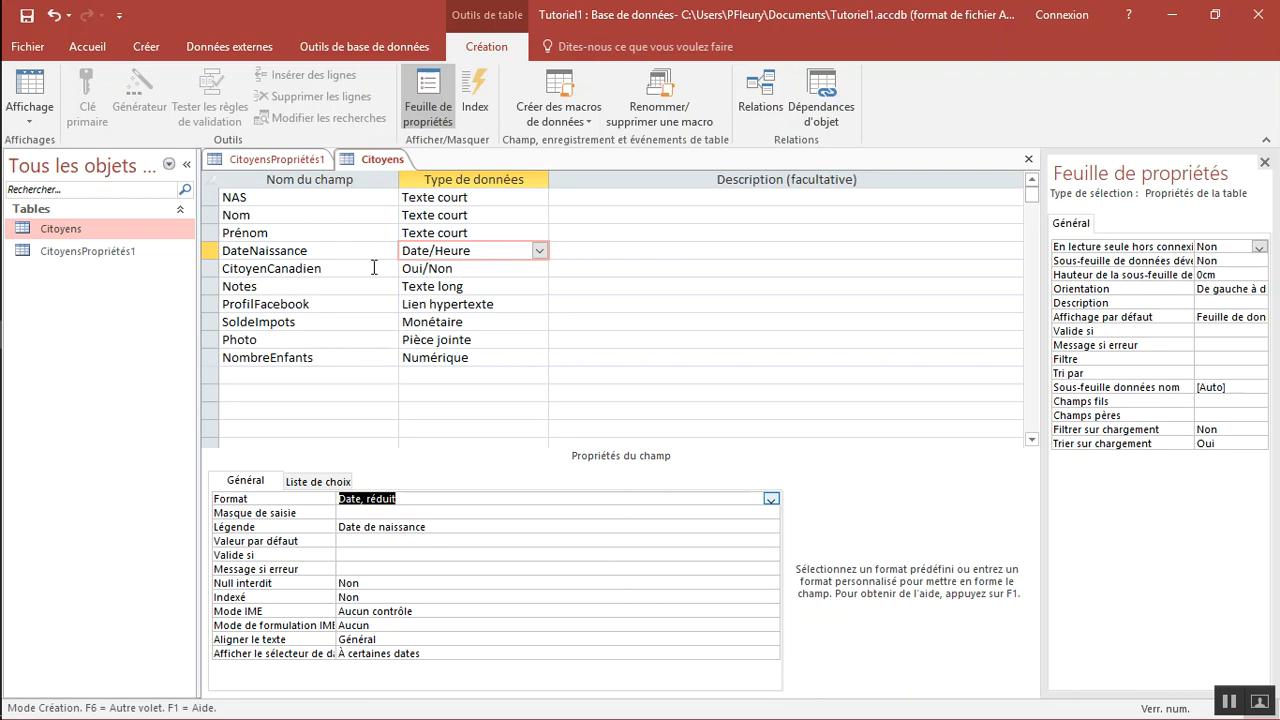
Rename the CitoyenCanadien field as NeAuCanada
click(330, 268)
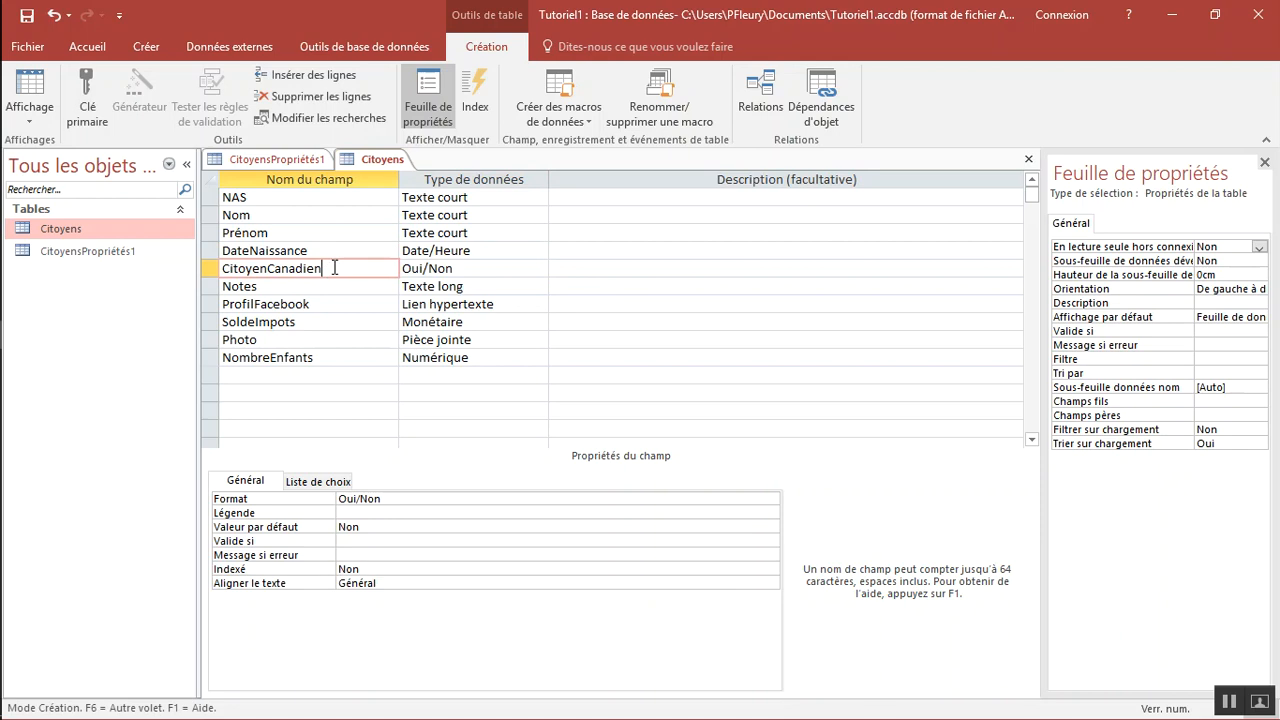
click(267, 268)
key(shift+Home)
text(Ne)
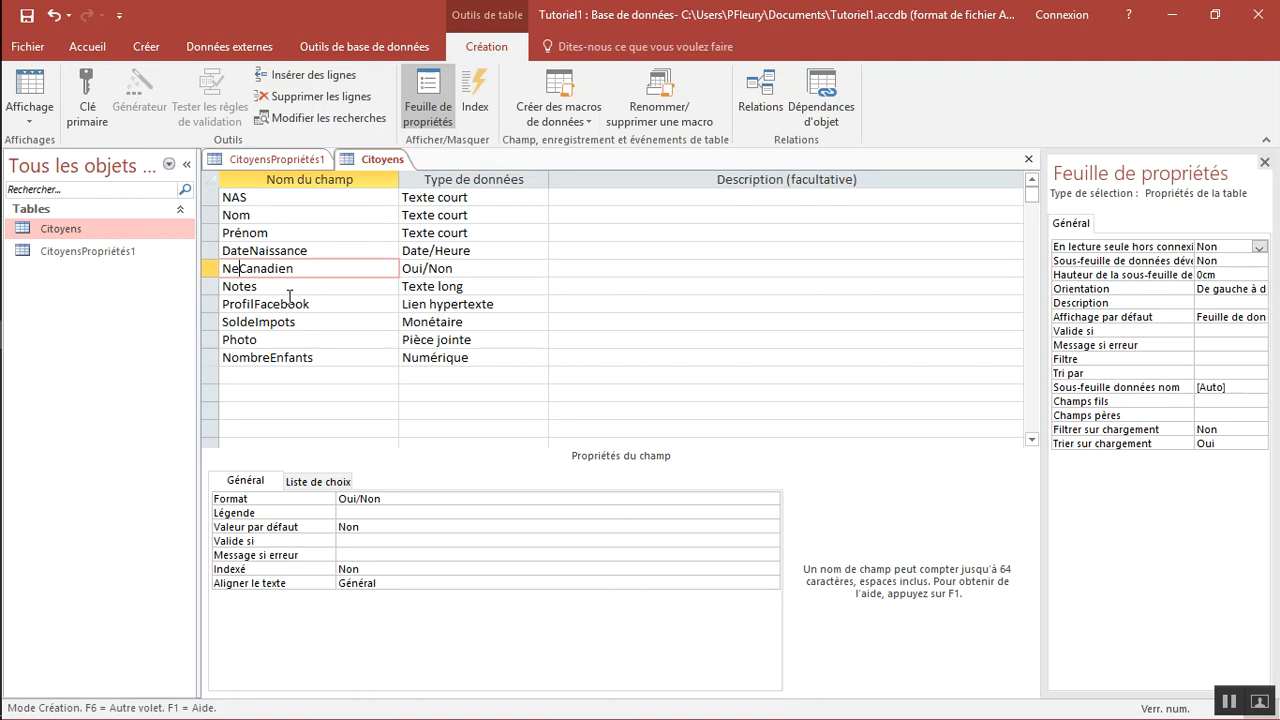
text(Au)
key(BackSpace)
key(BackSpace)
key(BackSpace)
text(a)
Set the NeAuCanada field's data type to Oui/Non and check its available display formats
click(453, 270)
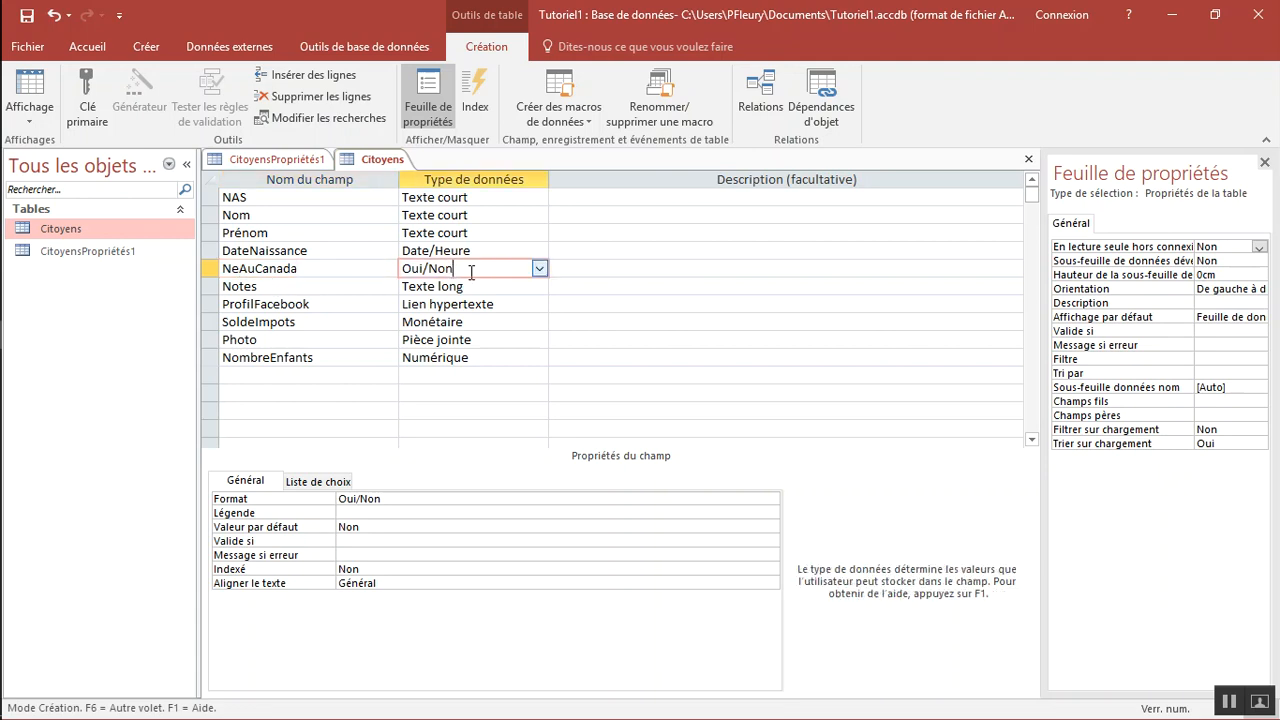
click(539, 269)
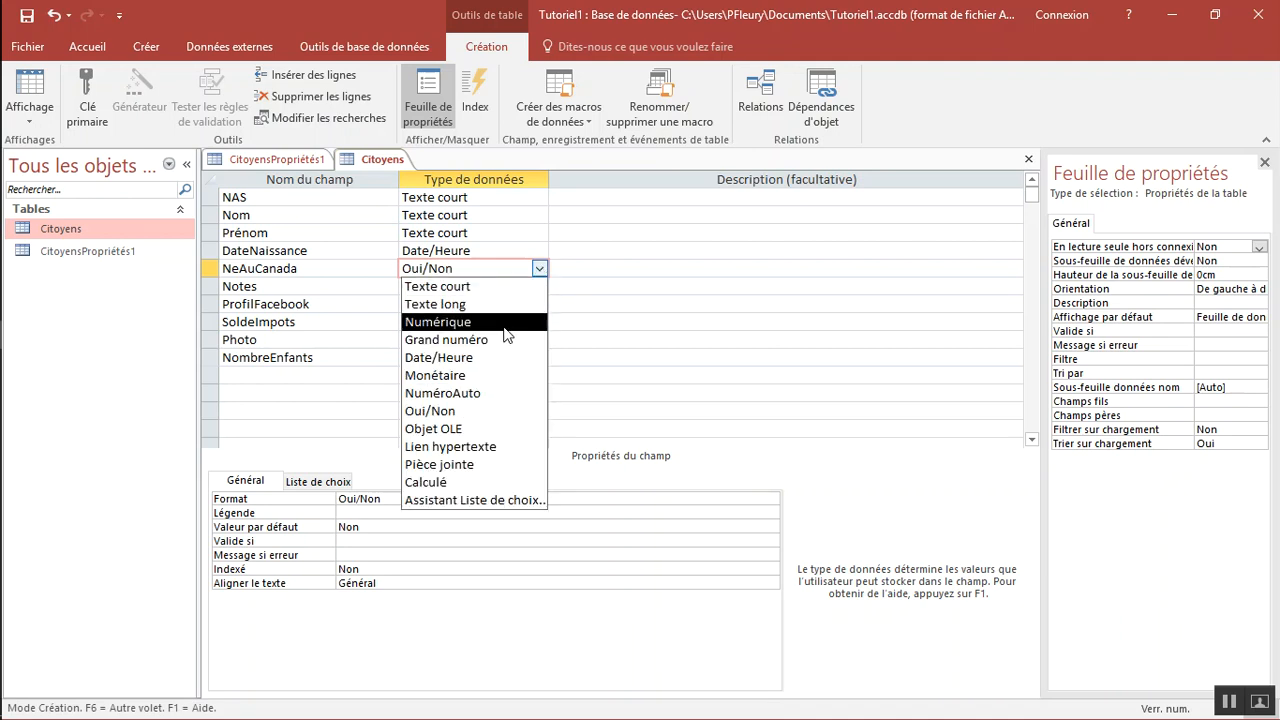
click(441, 412)
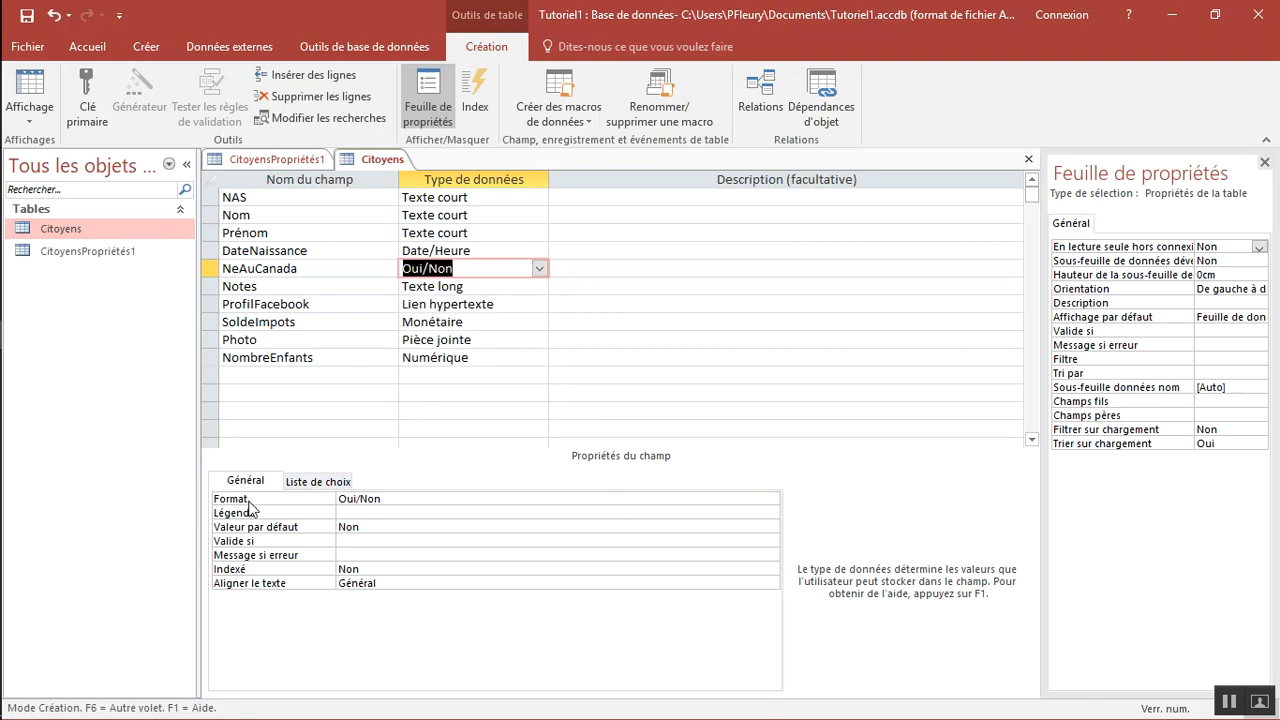
click(388, 499)
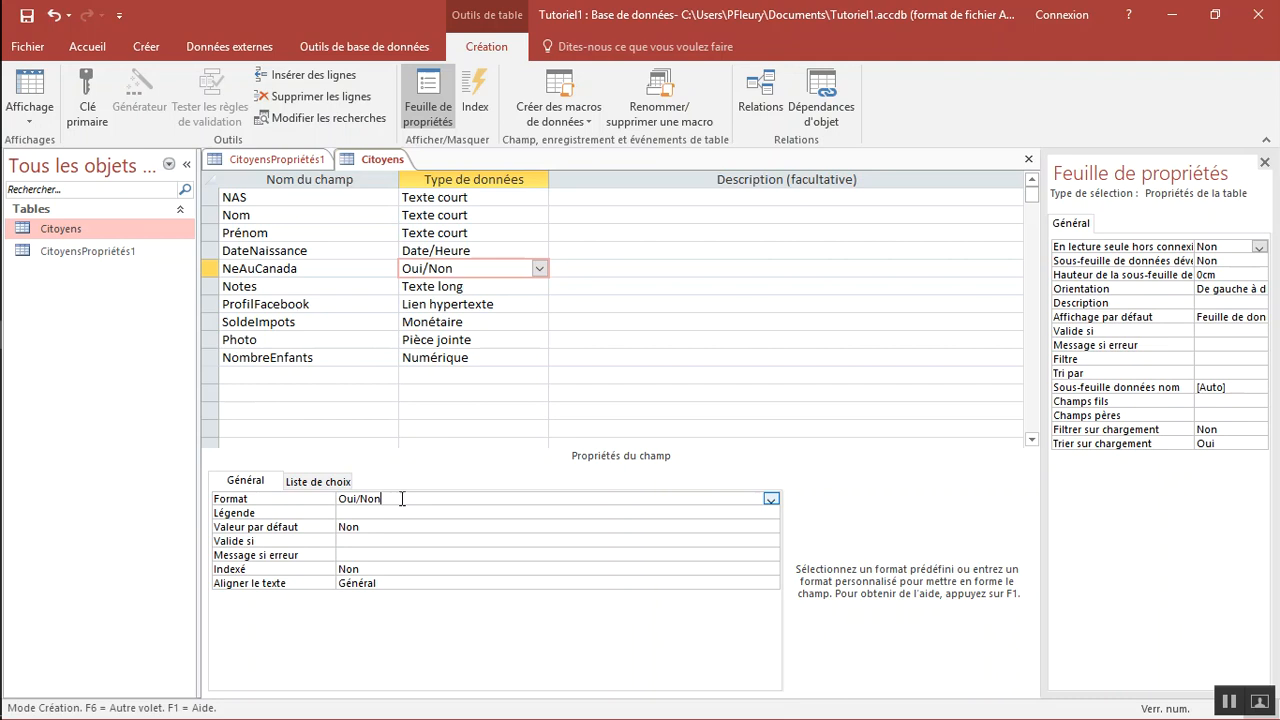
click(770, 498)
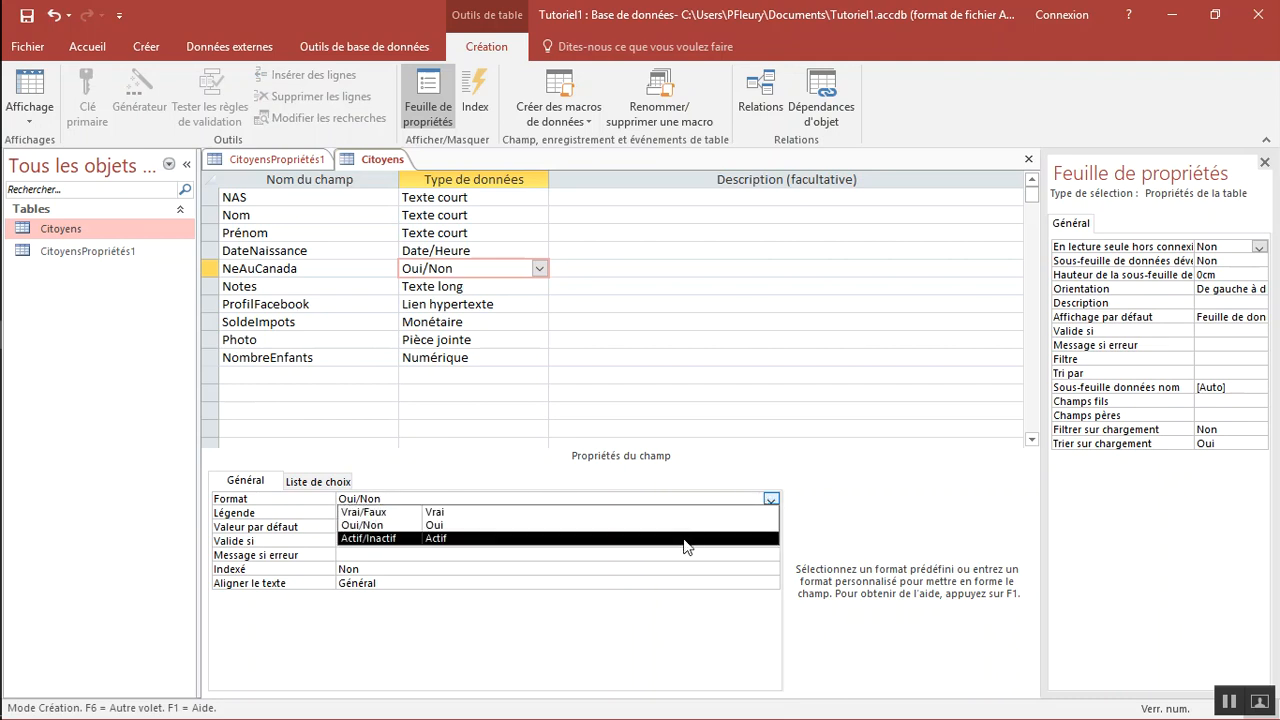
click(769, 505)
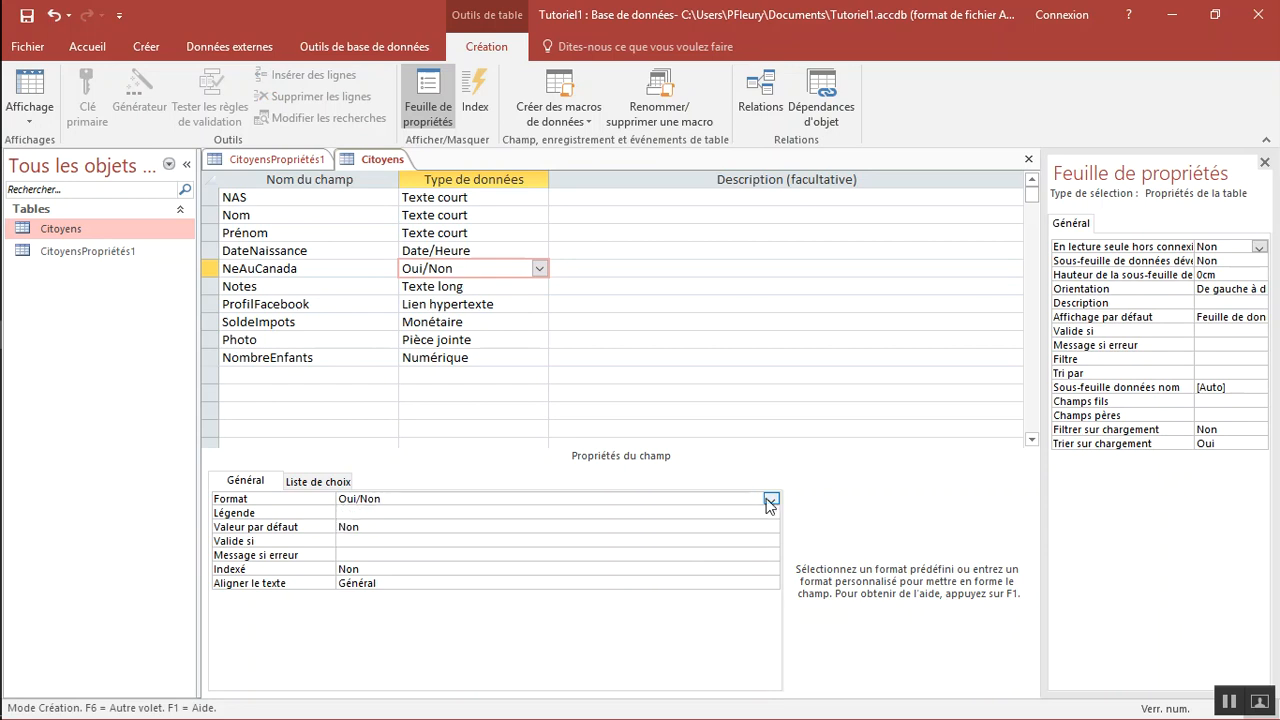
Review the data types of the Notes and ProfilFacebook fields, including the type choices available for ProfilFacebook
click(344, 286)
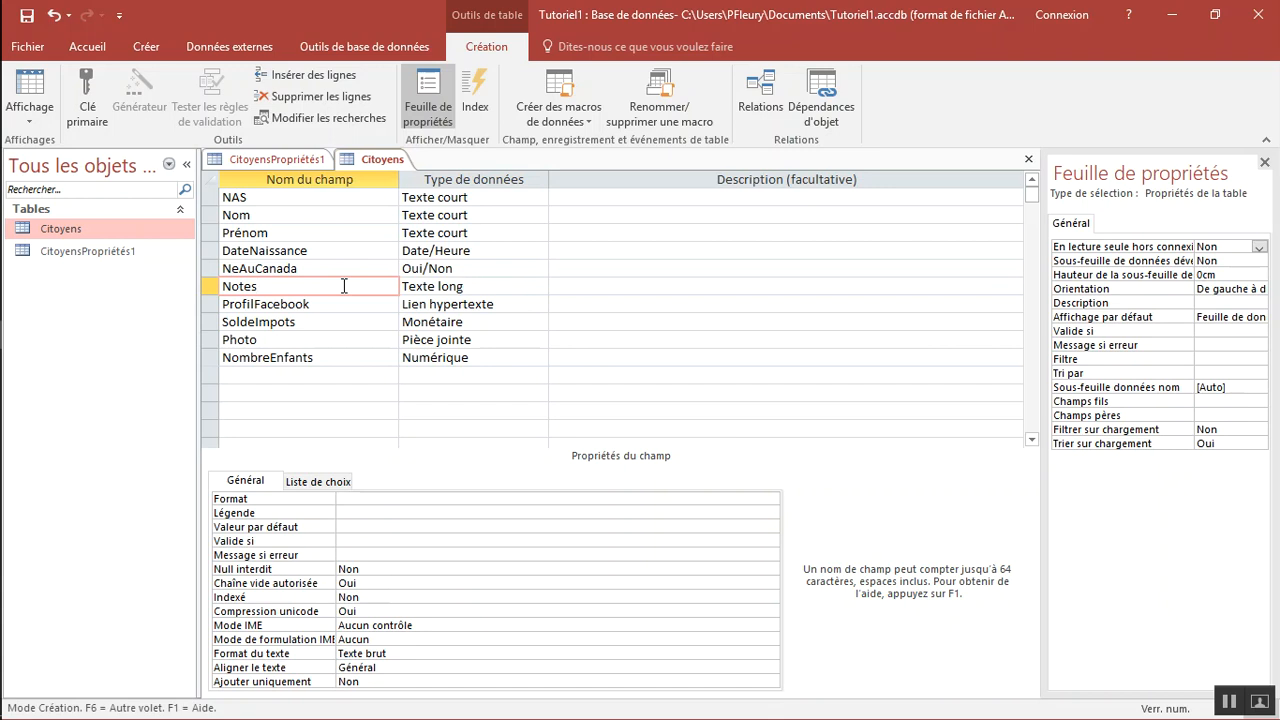
click(420, 290)
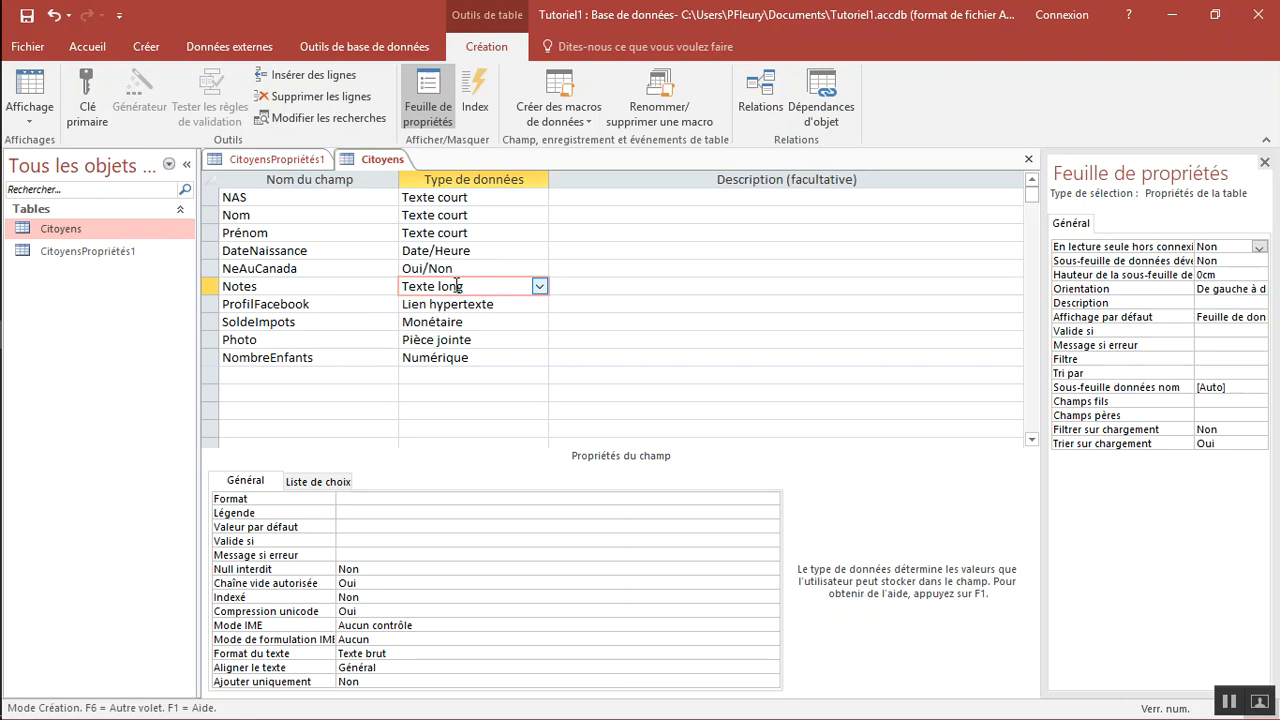
click(356, 305)
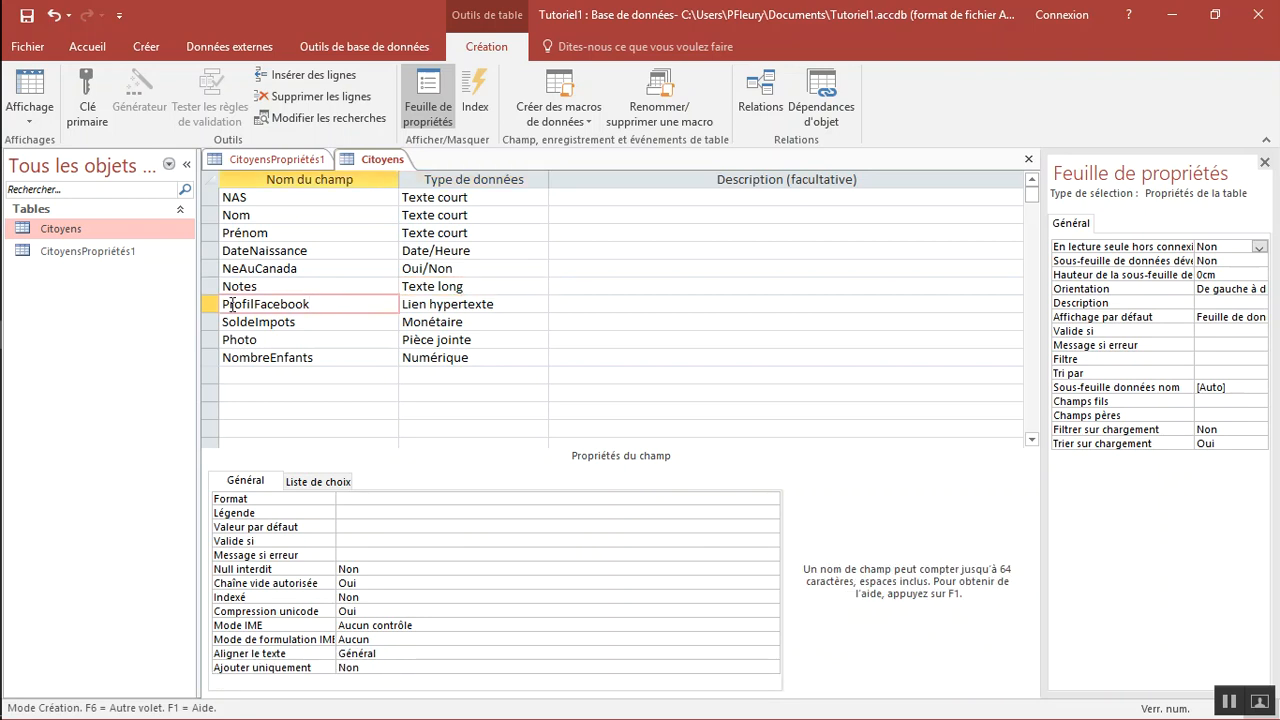
drag(326, 304, 219, 304)
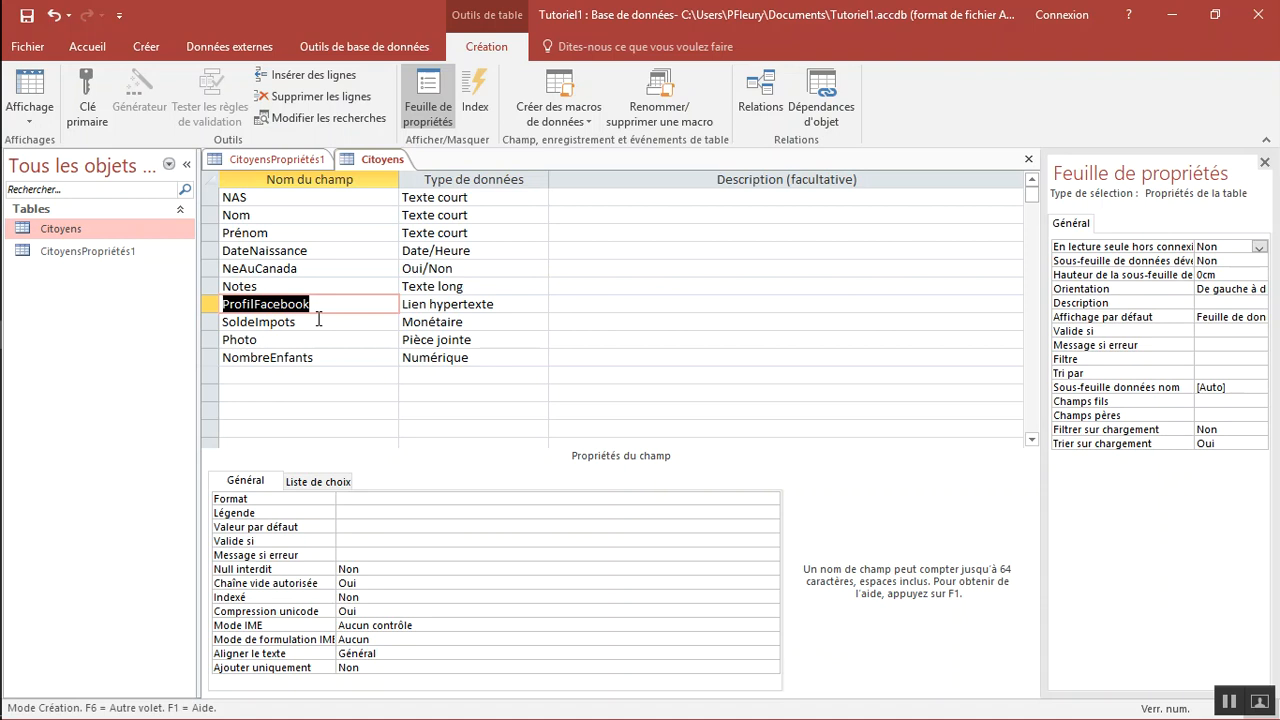
click(428, 306)
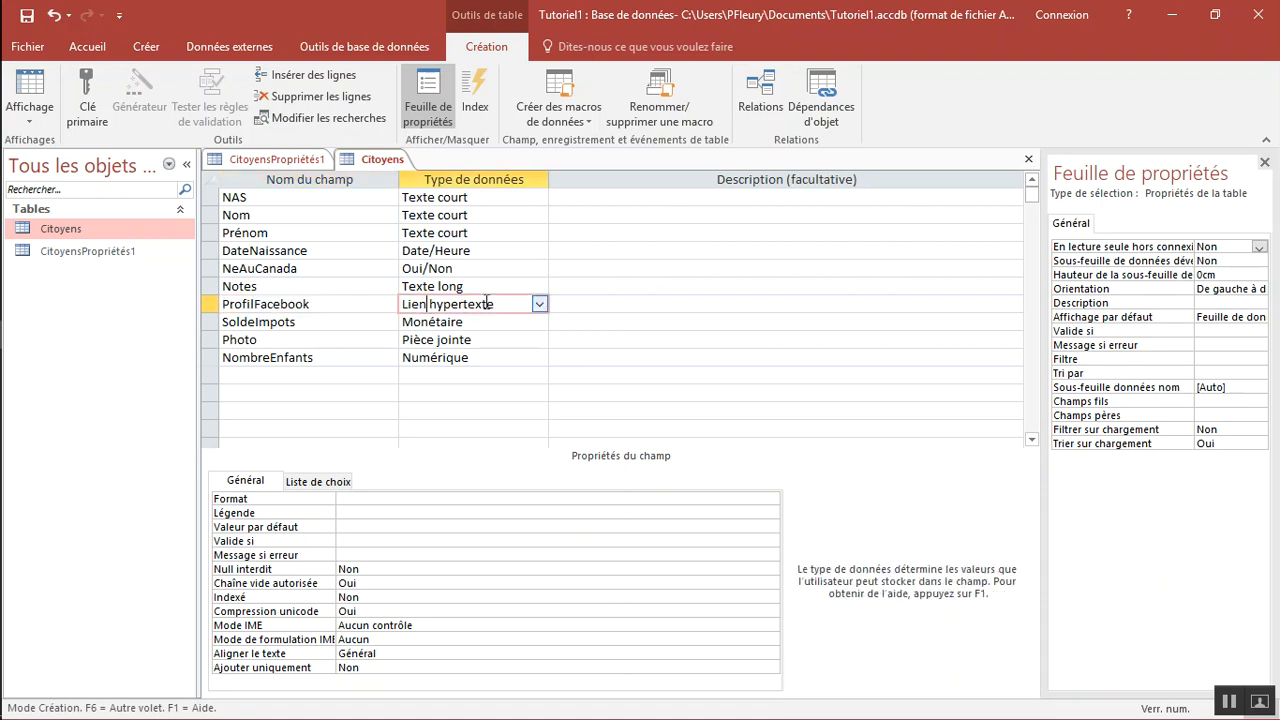
click(539, 304)
click(539, 304)
Set the SoldeImpots currency field's format to Monétaire
click(314, 326)
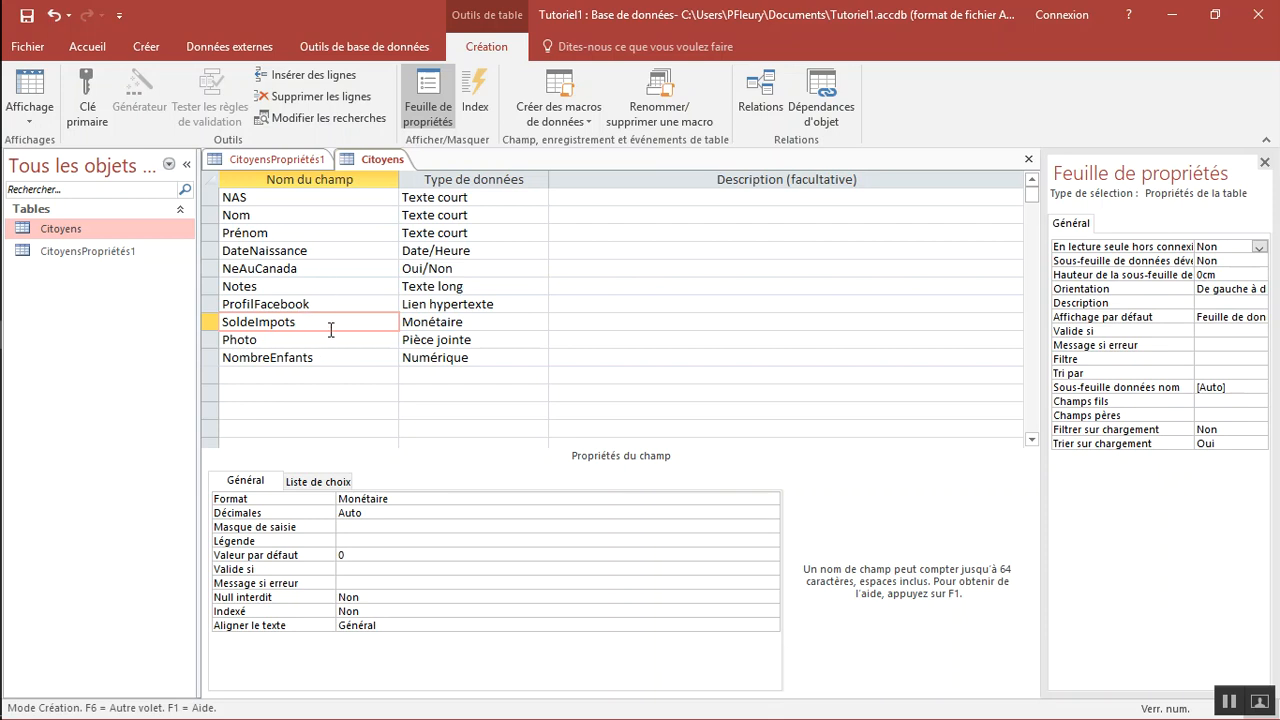
key(Tab)
click(330, 322)
click(463, 322)
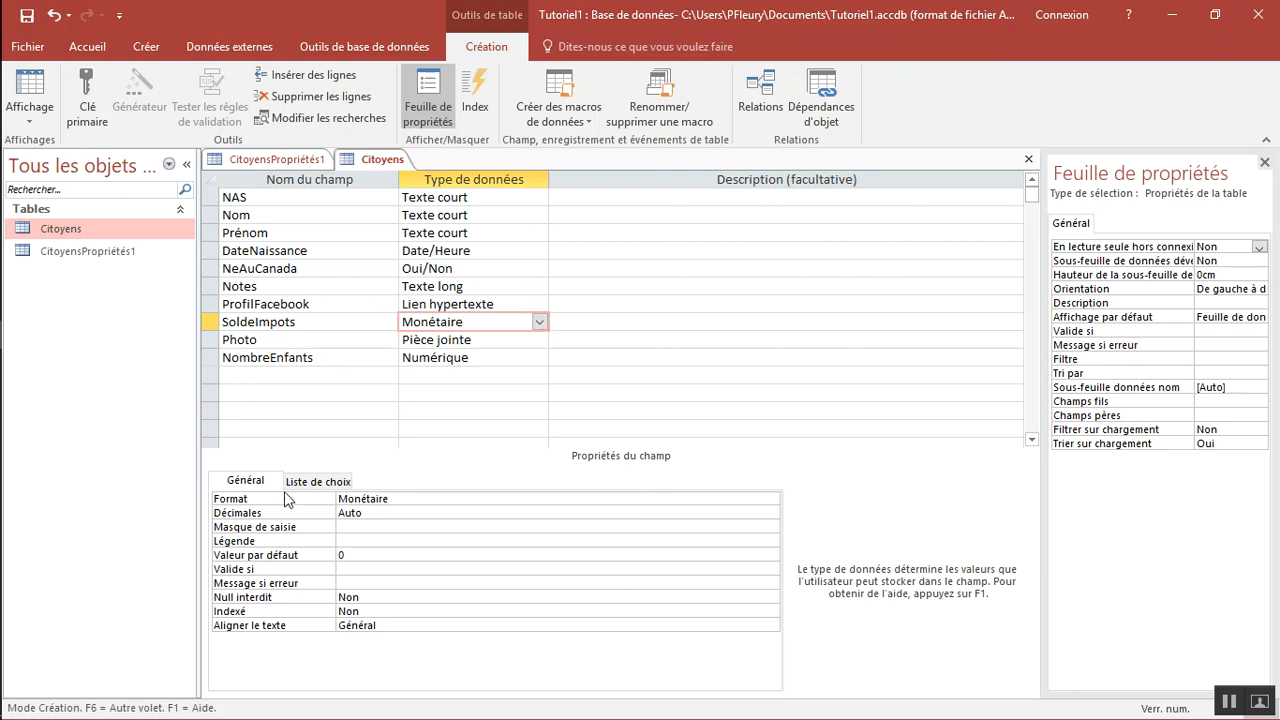
key(ctrl)
key(ctrl)
click(385, 499)
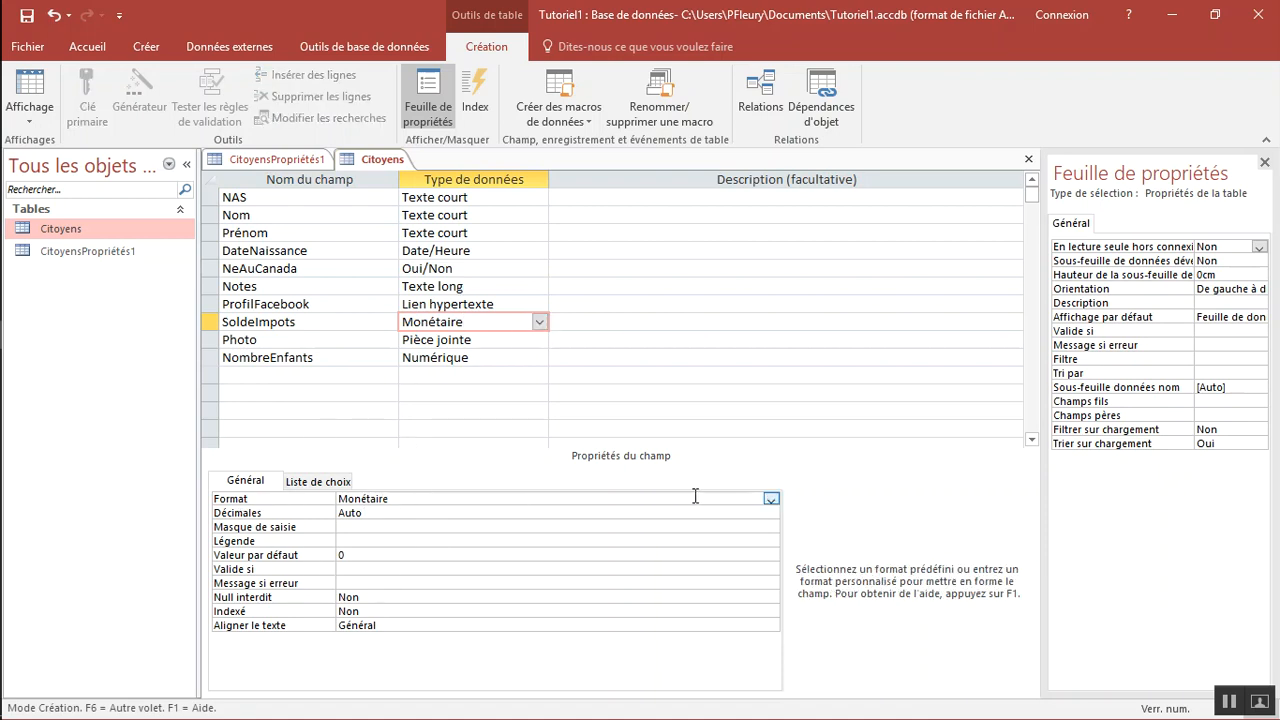
click(770, 500)
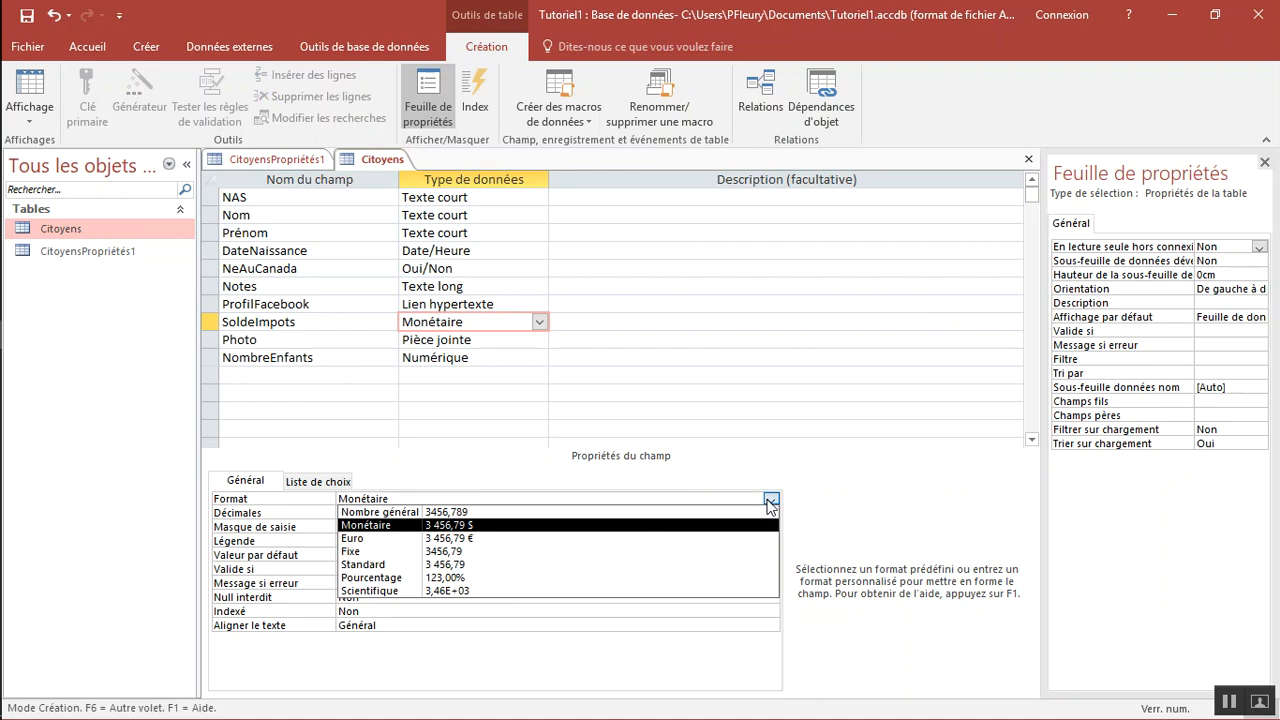
click(478, 533)
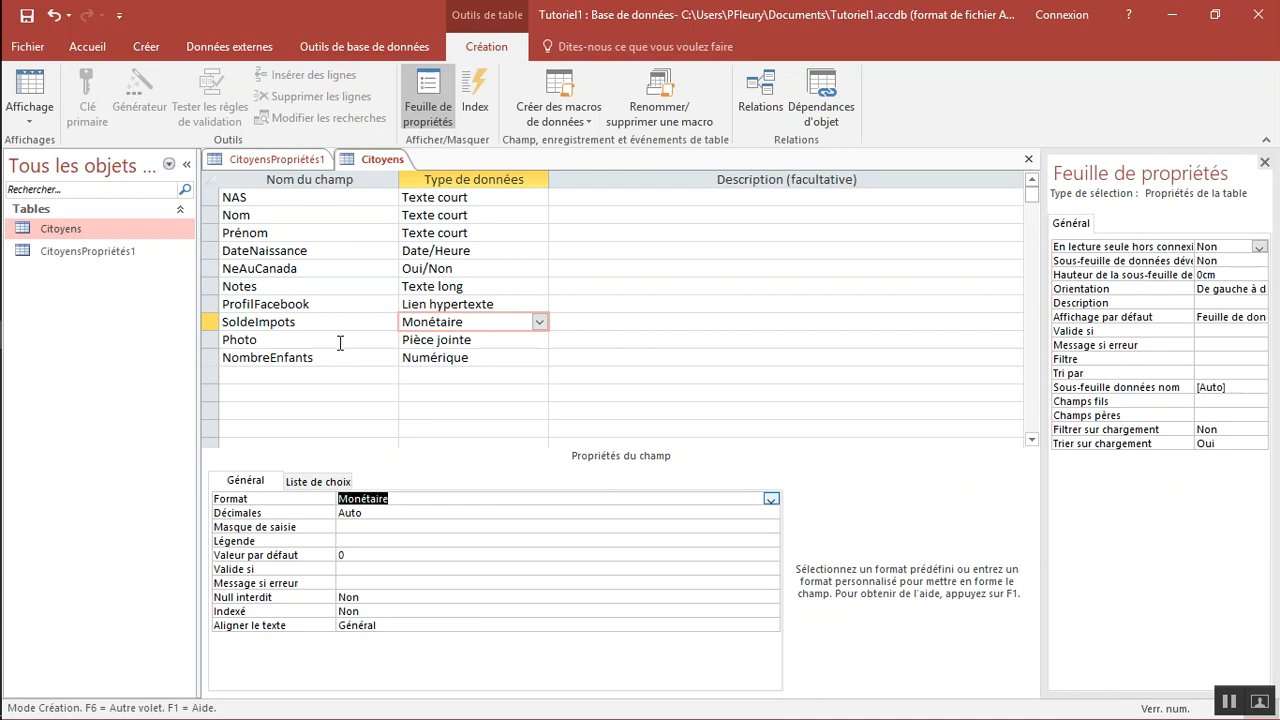
Set the NombreEnfants field's size to Octet
click(340, 341)
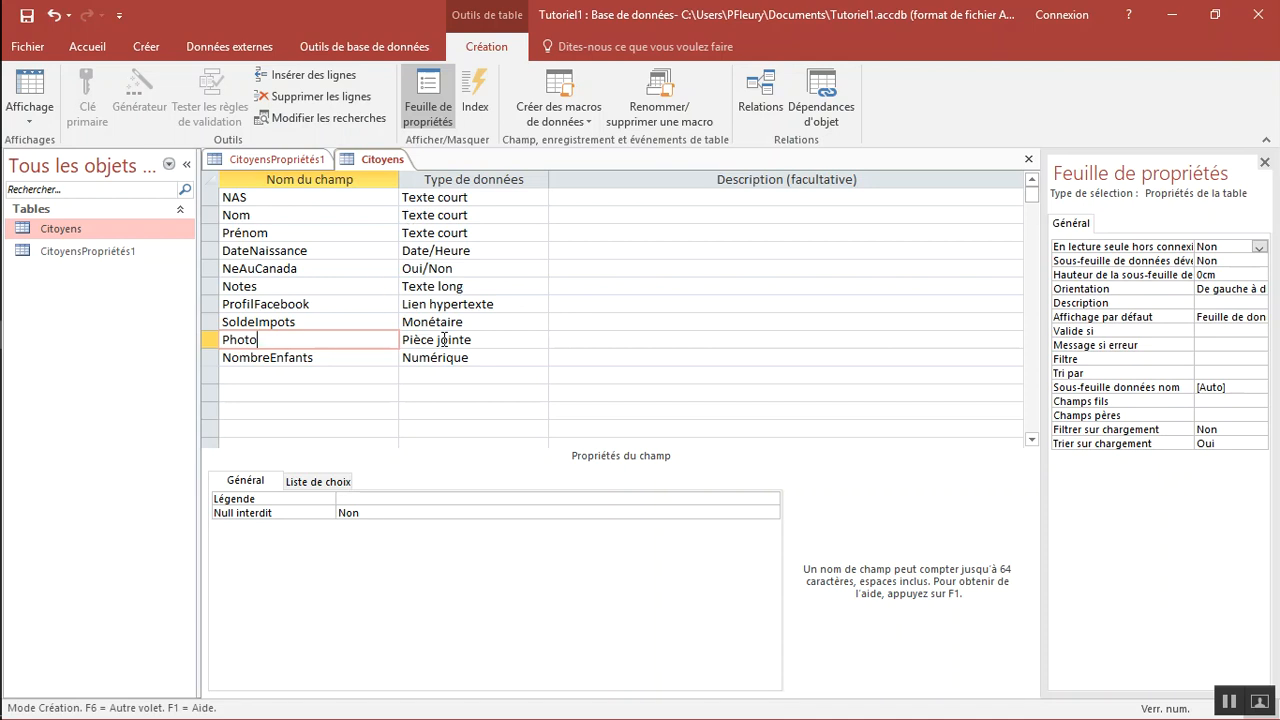
click(289, 357)
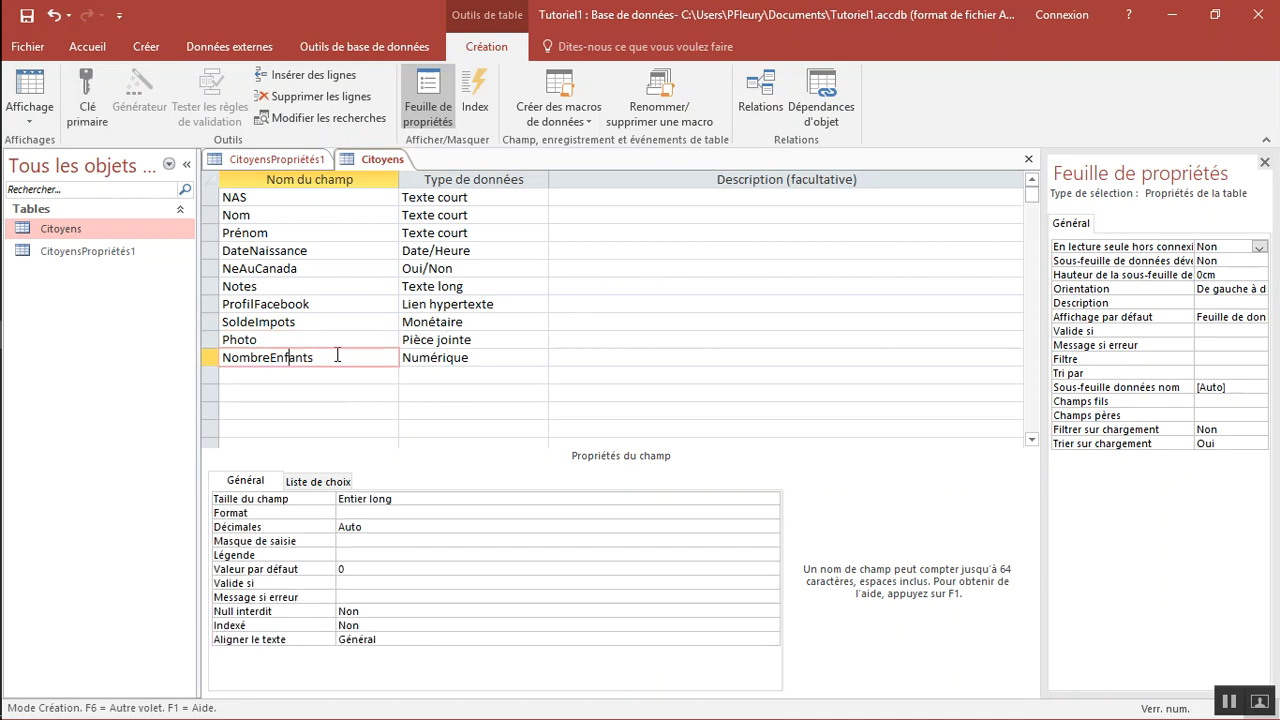
drag(323, 357, 221, 360)
click(283, 358)
click(441, 358)
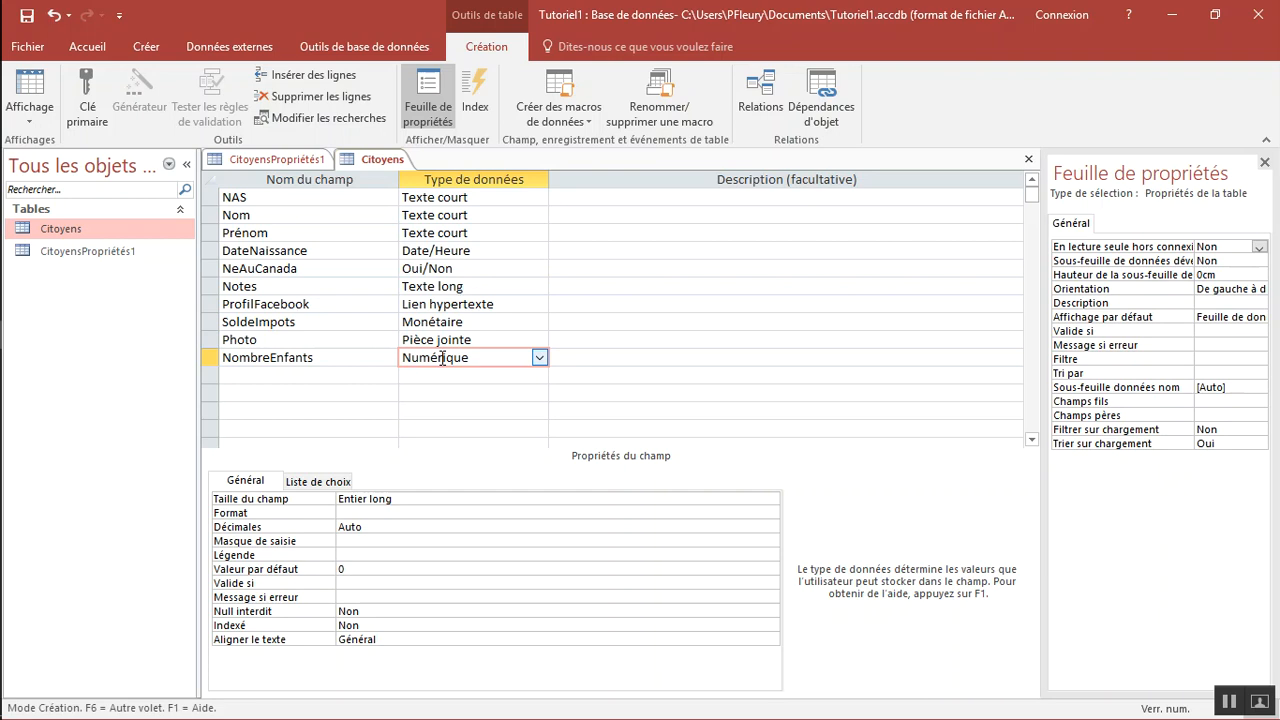
click(426, 499)
click(771, 500)
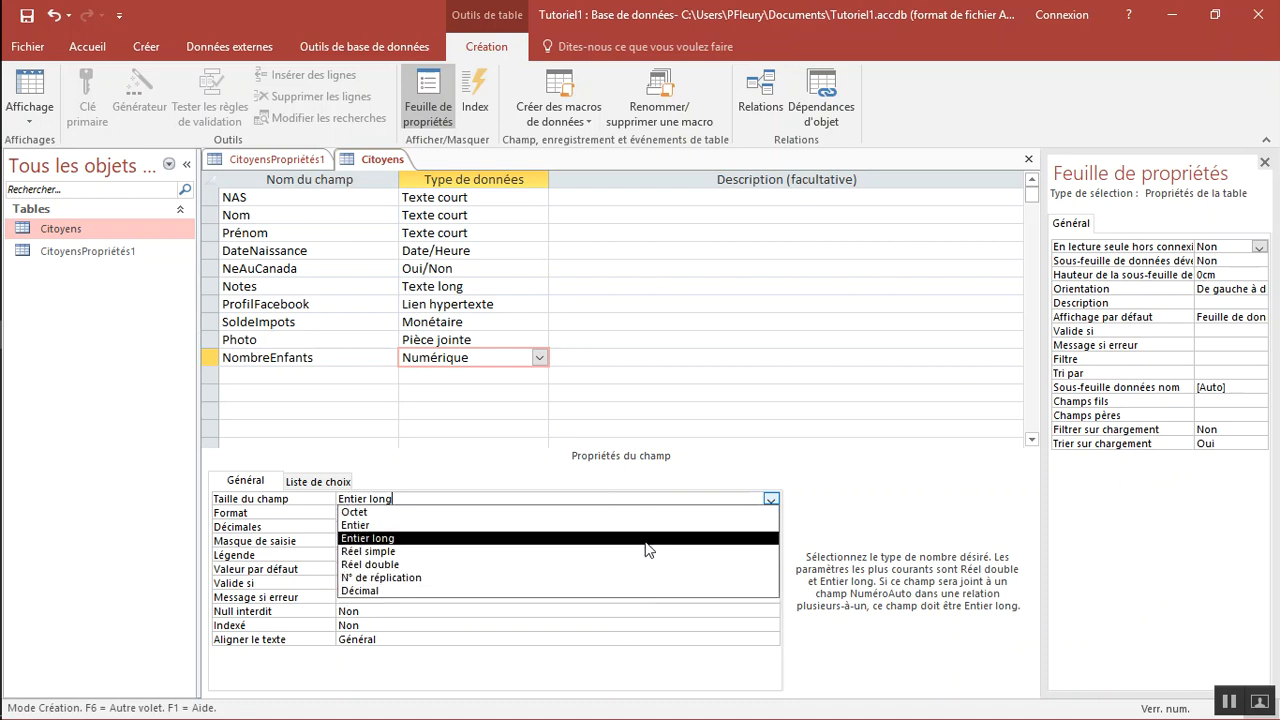
click(380, 513)
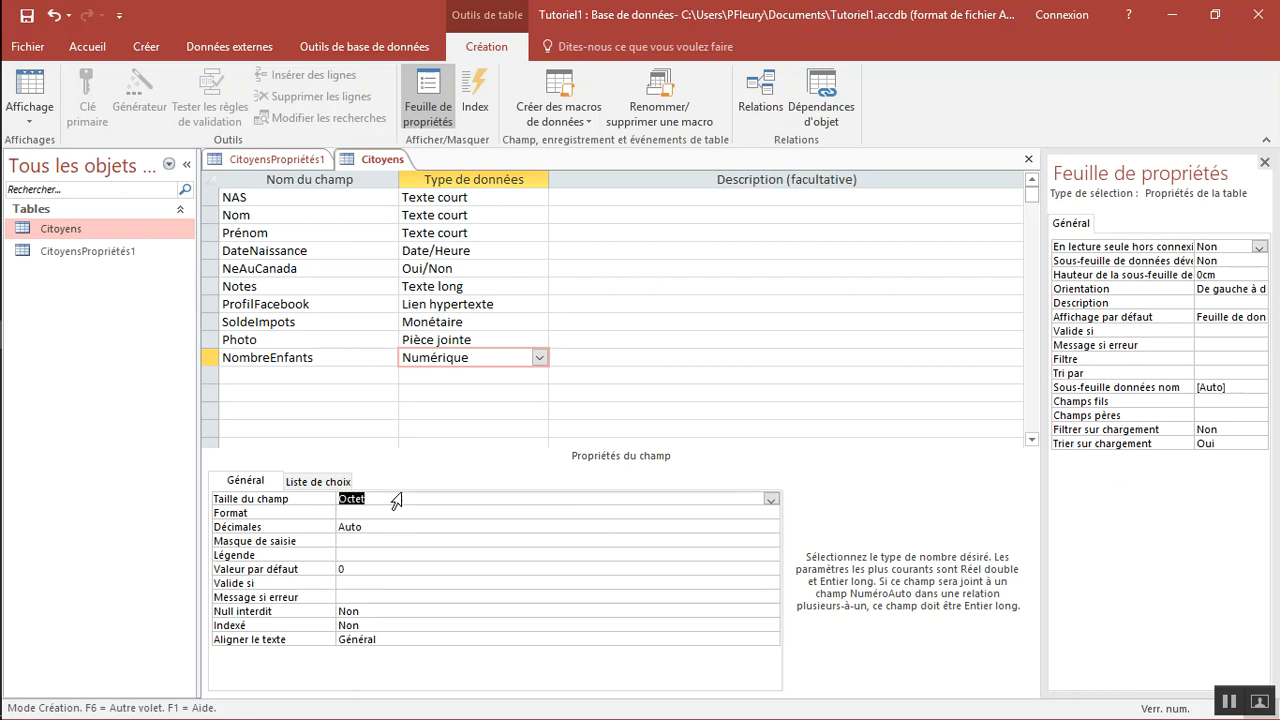
click(400, 498)
Save the Citoyens table design and switch the table to datasheet view
click(292, 375)
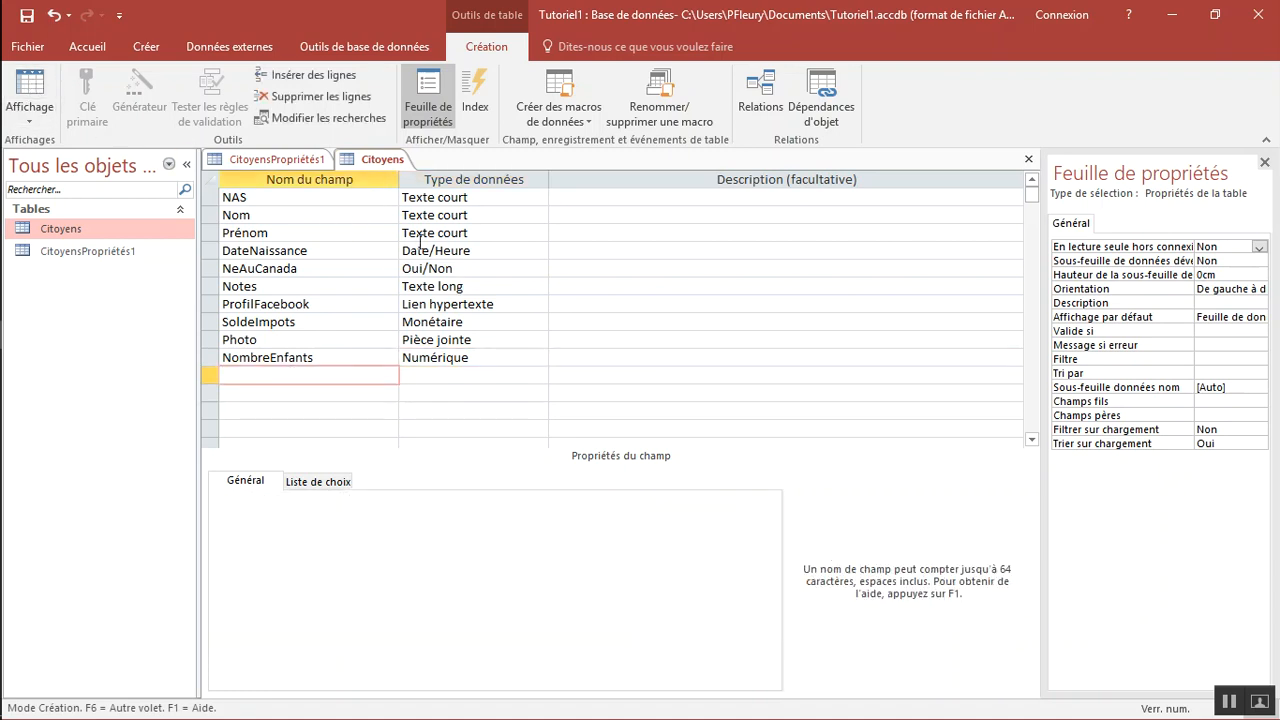
click(31, 87)
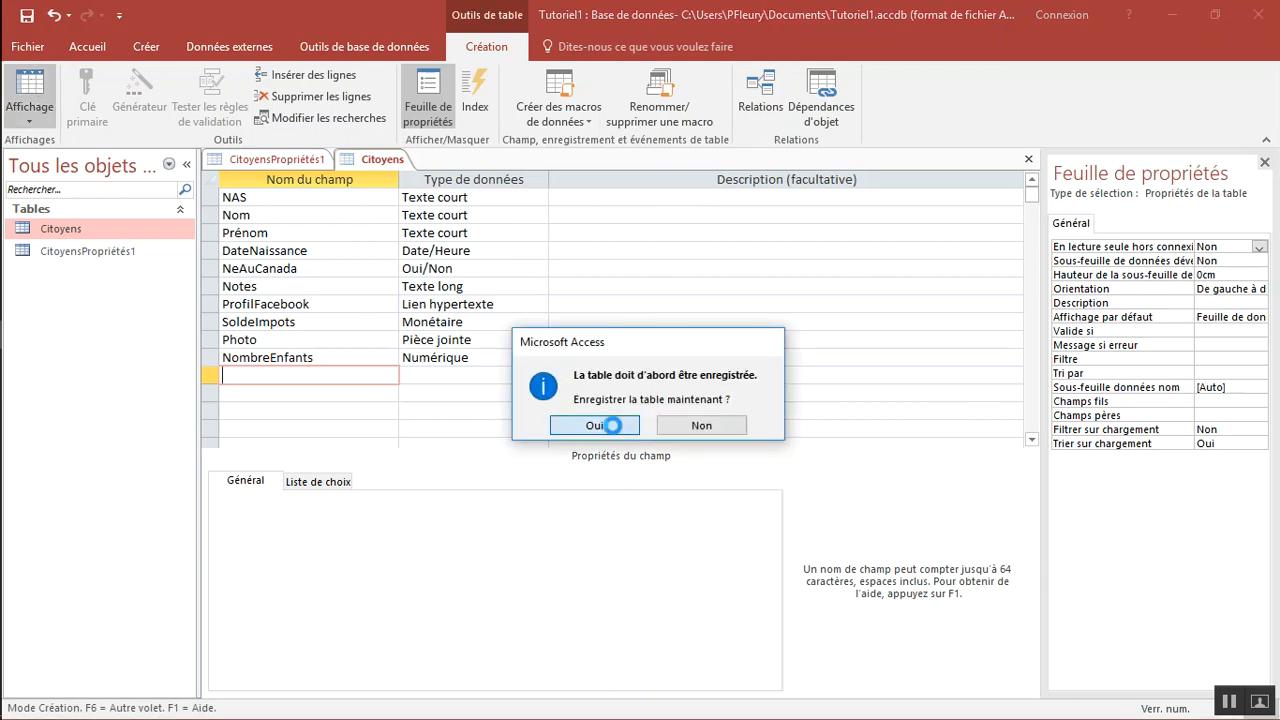
click(604, 430)
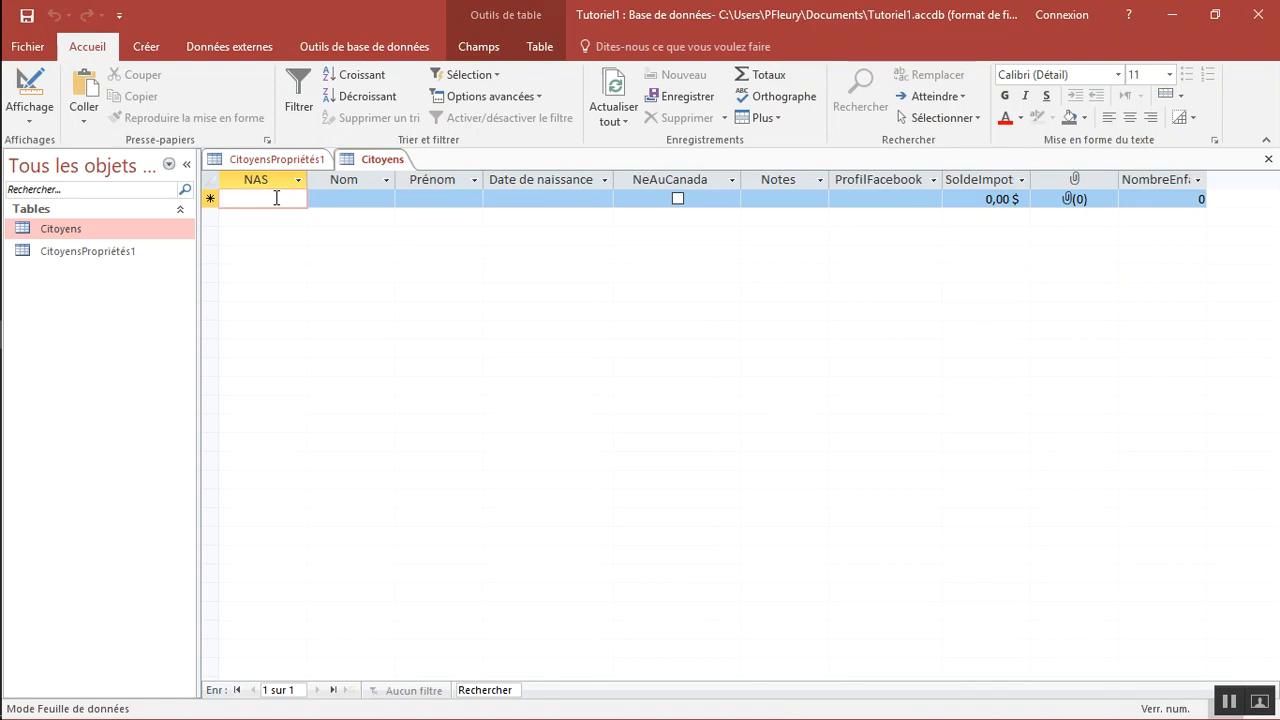
Fill in the NAS number, Nom and Prénom of the first record with the citizen's details
text(123)
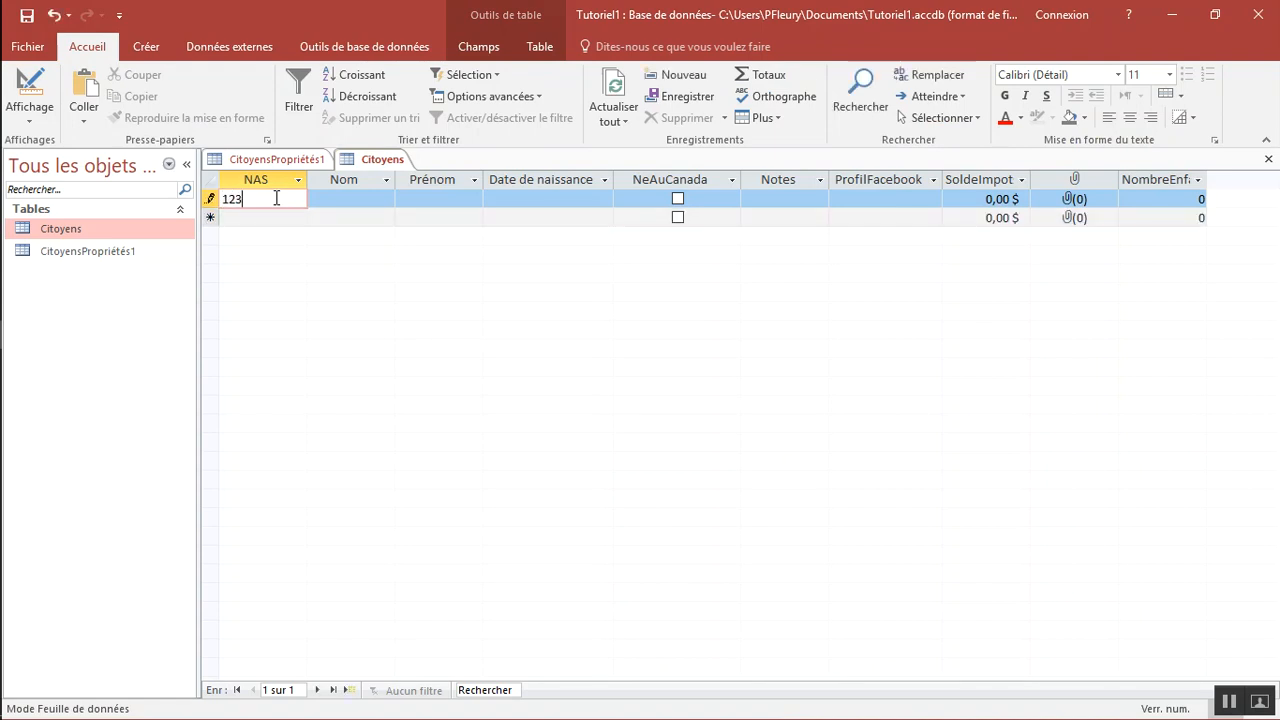
text(456789)
key(Tab)
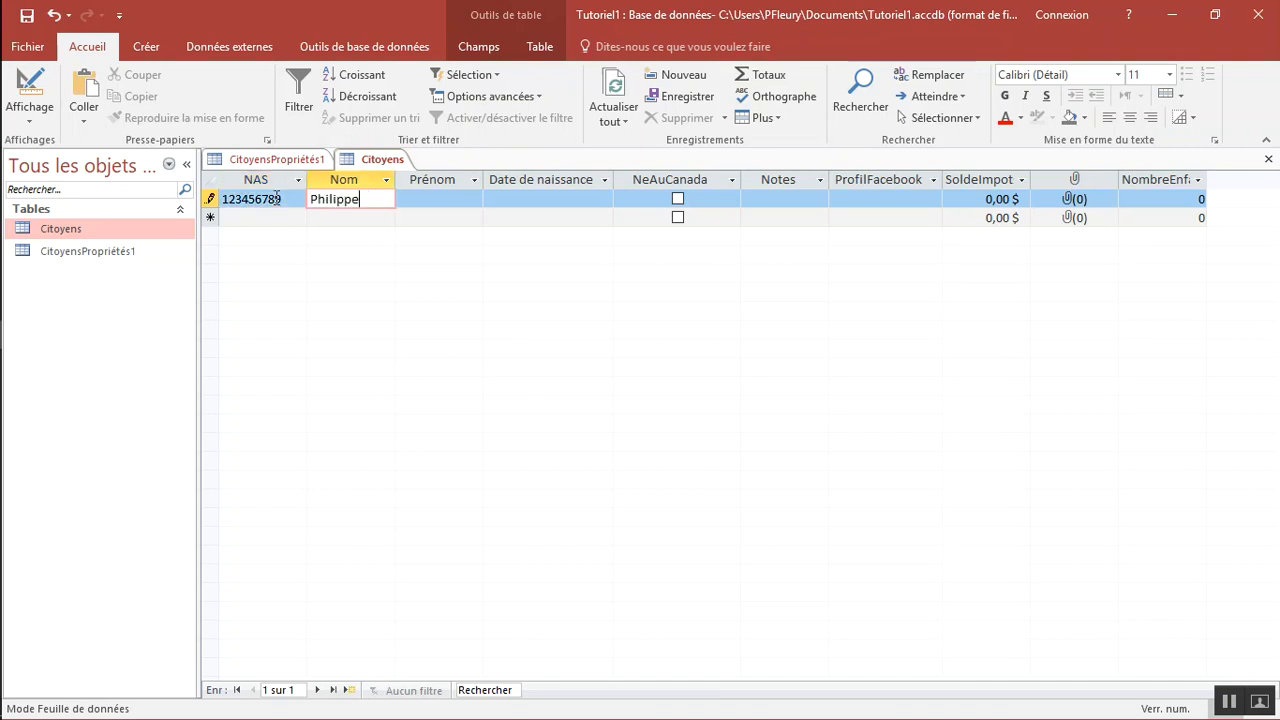
key(Tab)
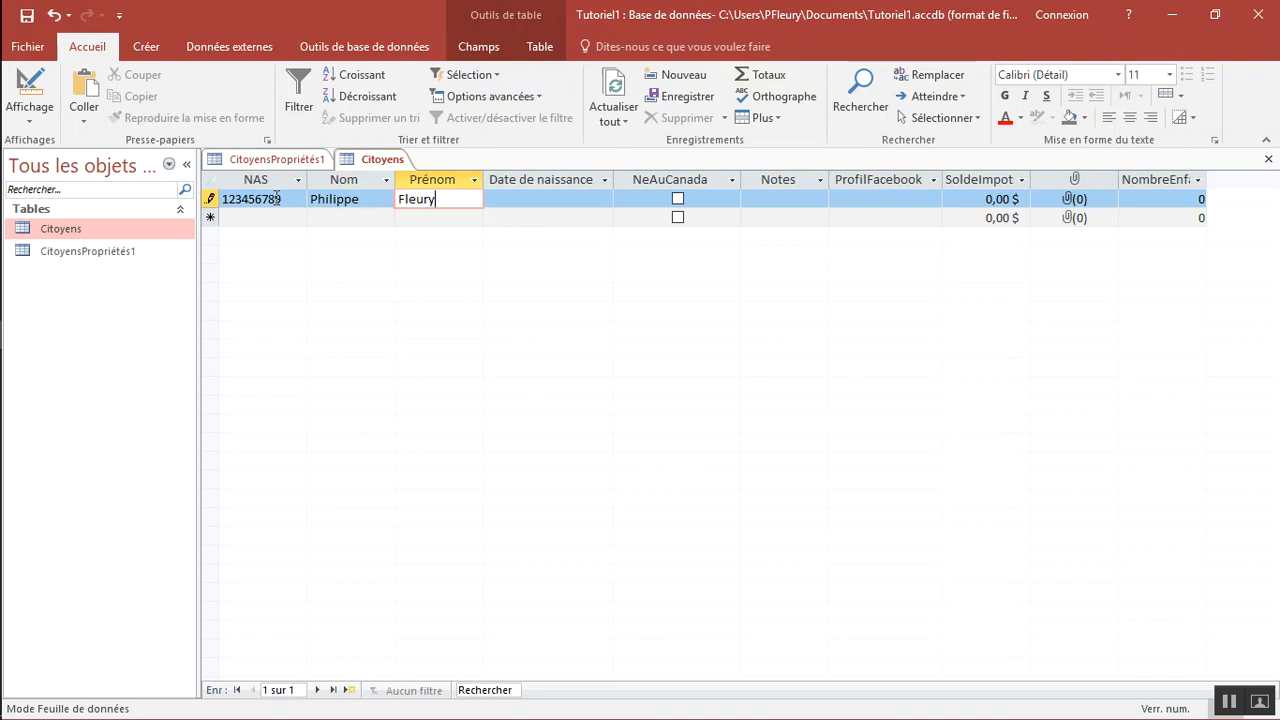
key(Tab)
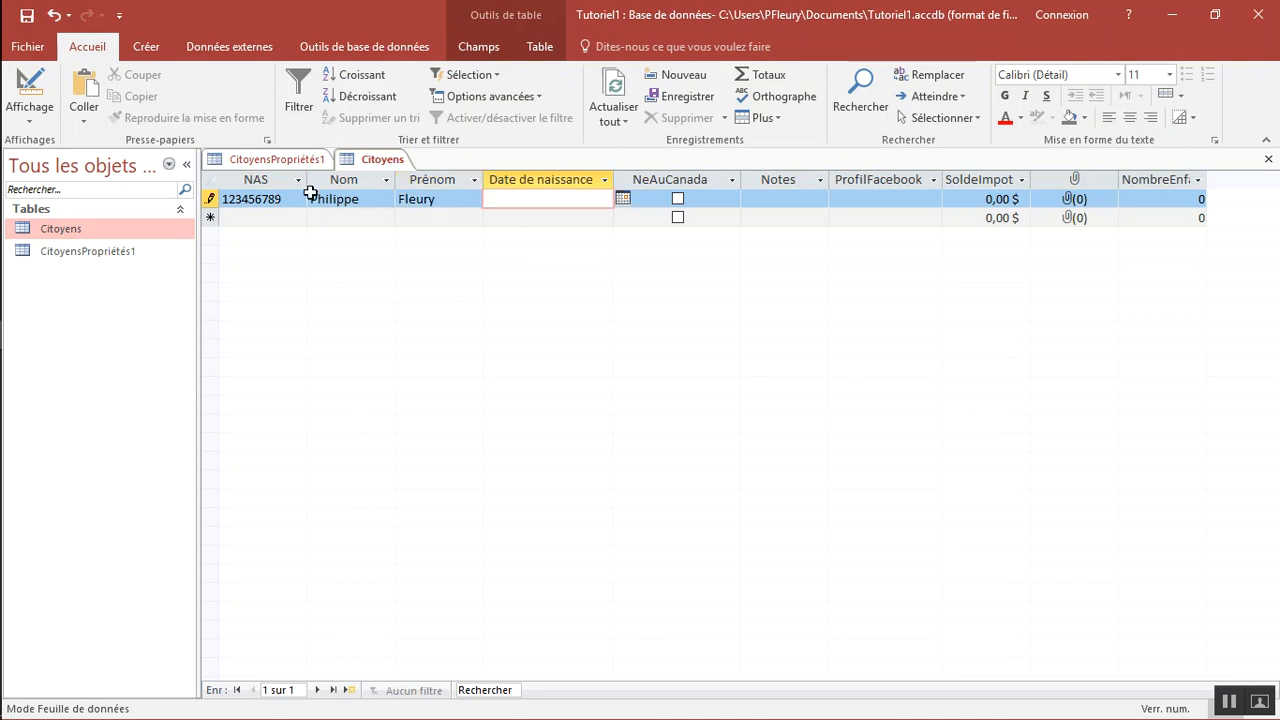
Enter the citizen's date of birth in the first record and check its display format
click(623, 201)
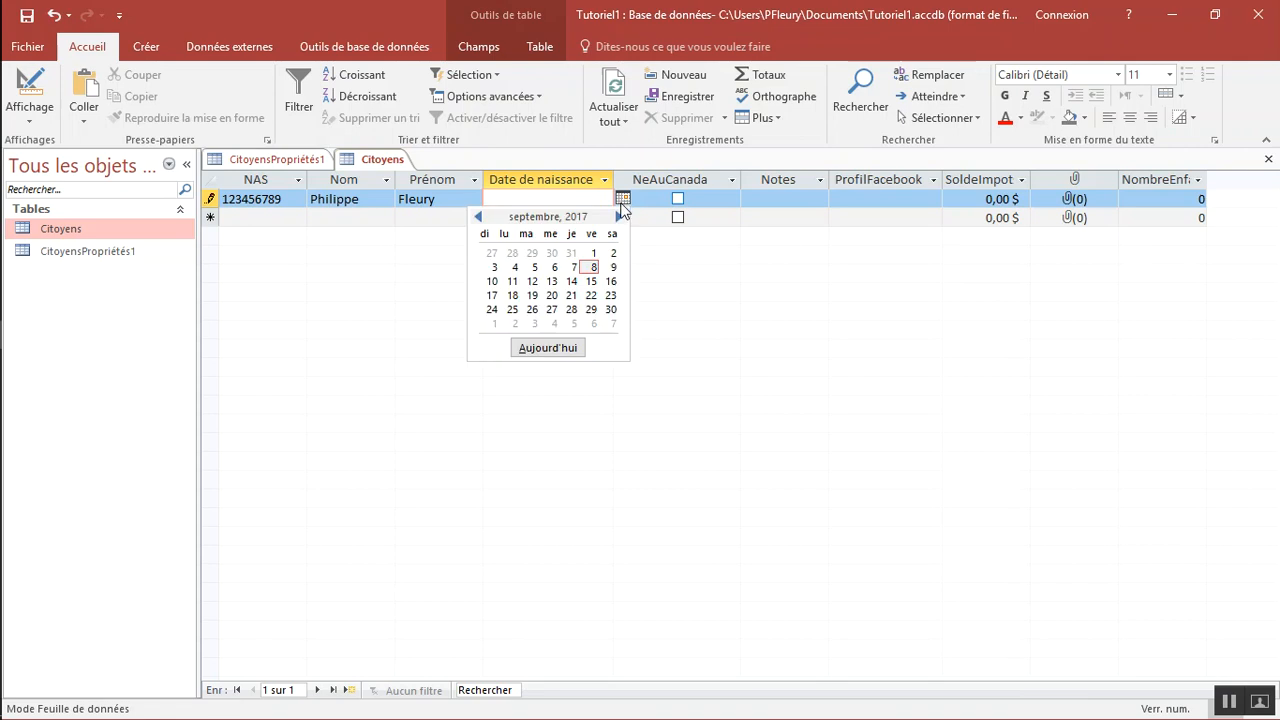
click(527, 200)
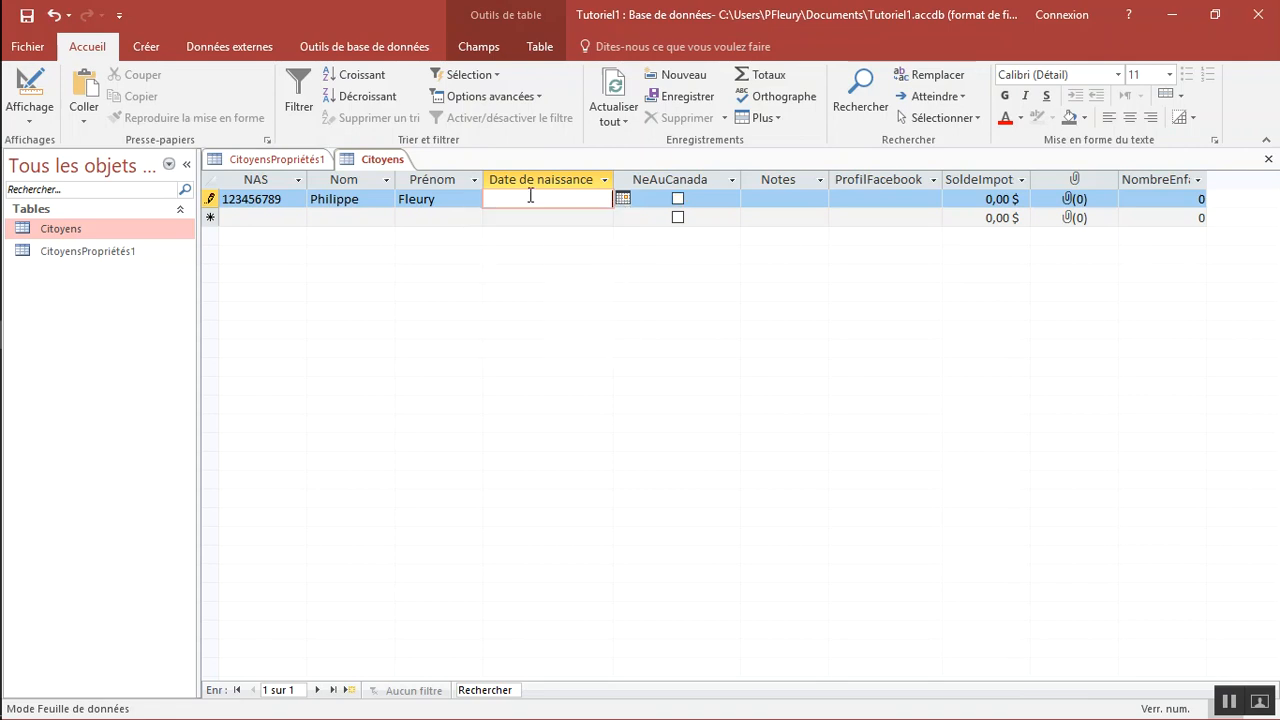
text(28 nov 2015)
key(Tab)
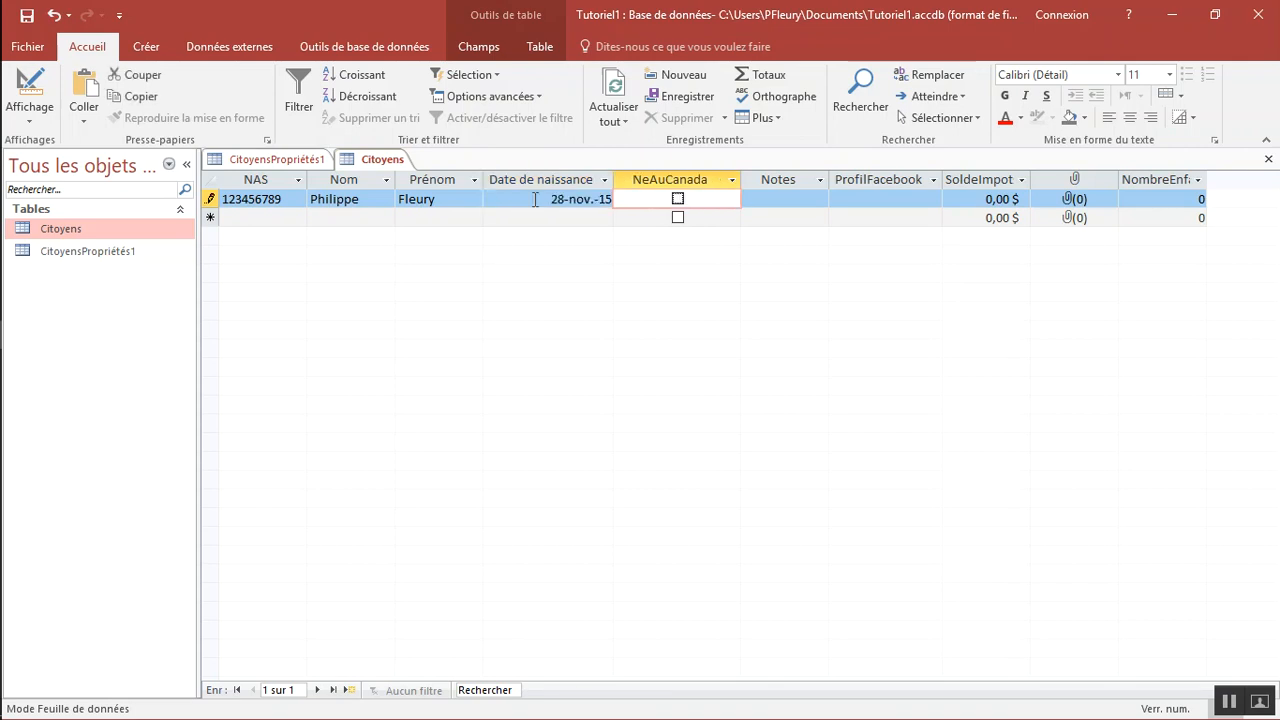
click(588, 199)
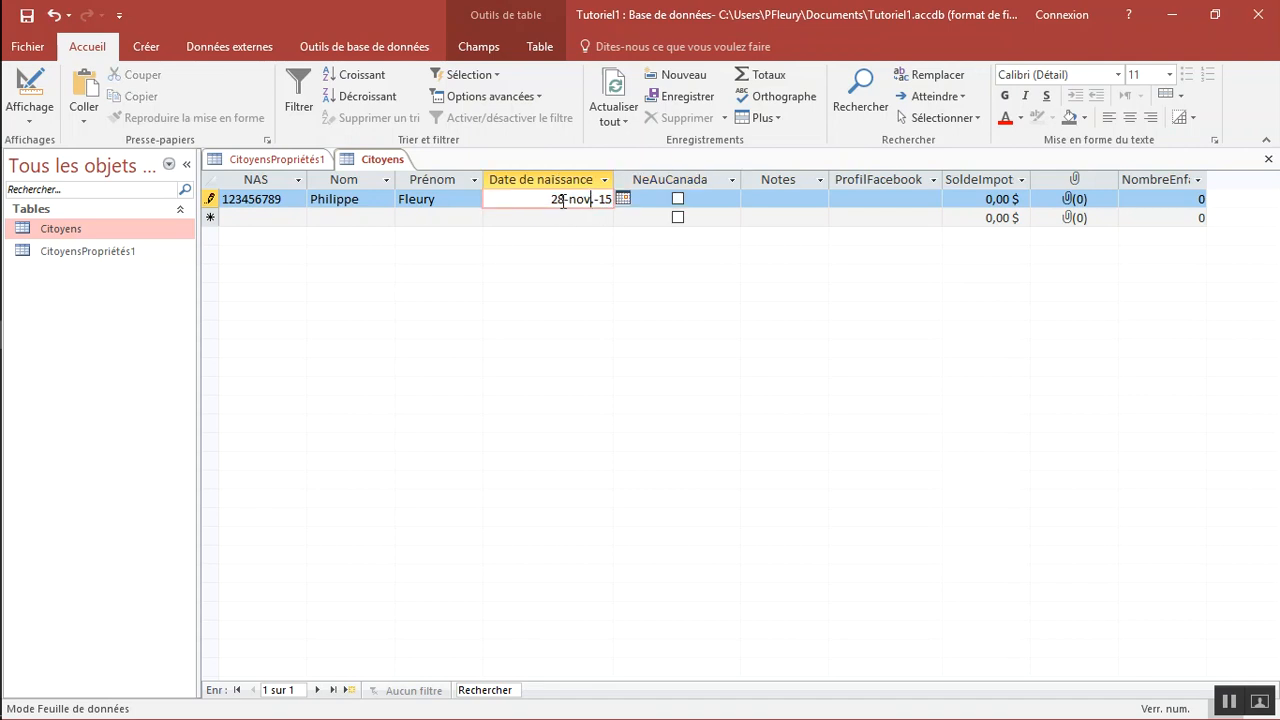
drag(552, 199, 595, 241)
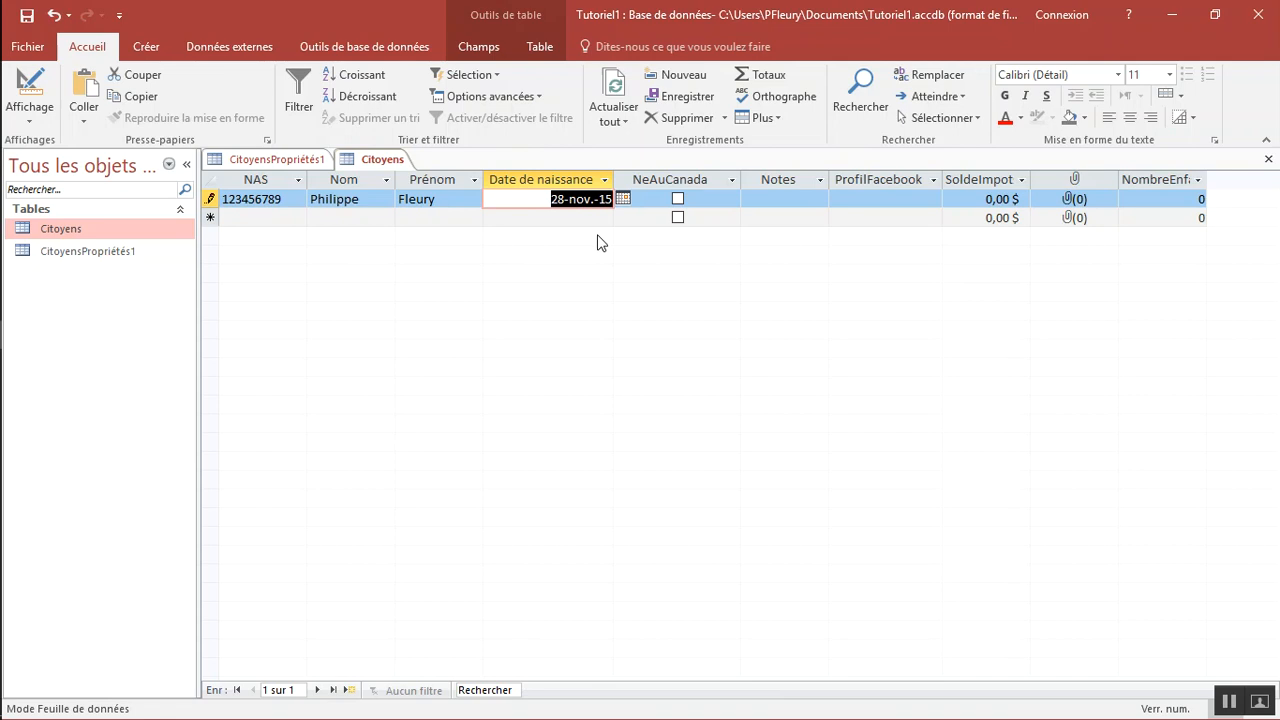
Mark the citizen as NeAuCanada and enter a note stating that the person "est un bon citoyen..."
click(678, 200)
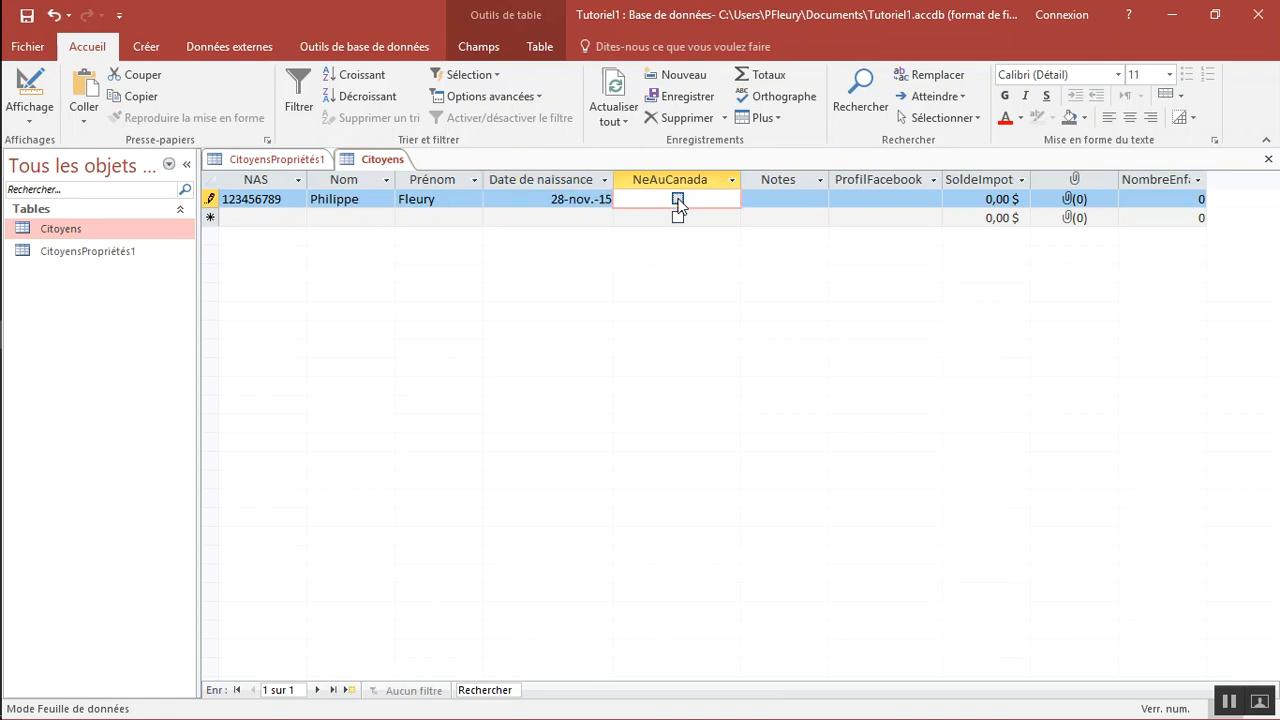
click(773, 200)
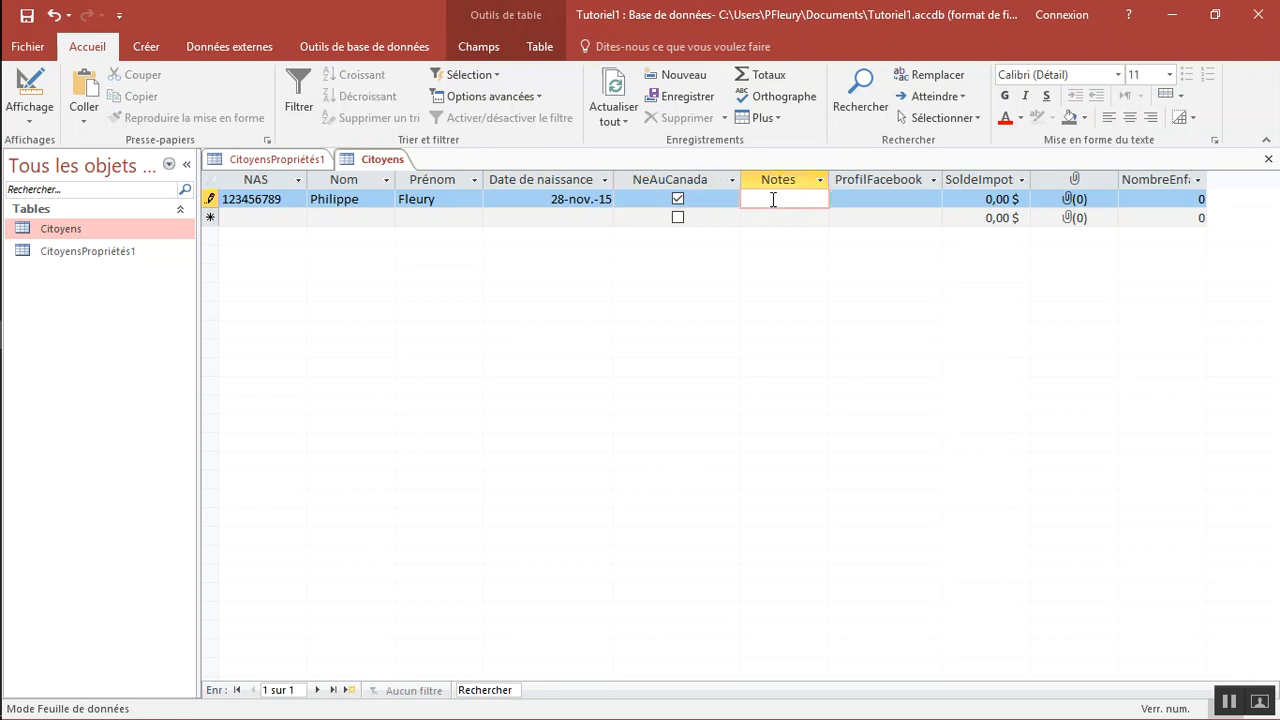
text(Phili)
text(ppe est un b)
text(on cito)
text(yen...)
Enter google.com as the record's ProfilFacebook link, test it in the browser, and return to the Access table
click(853, 198)
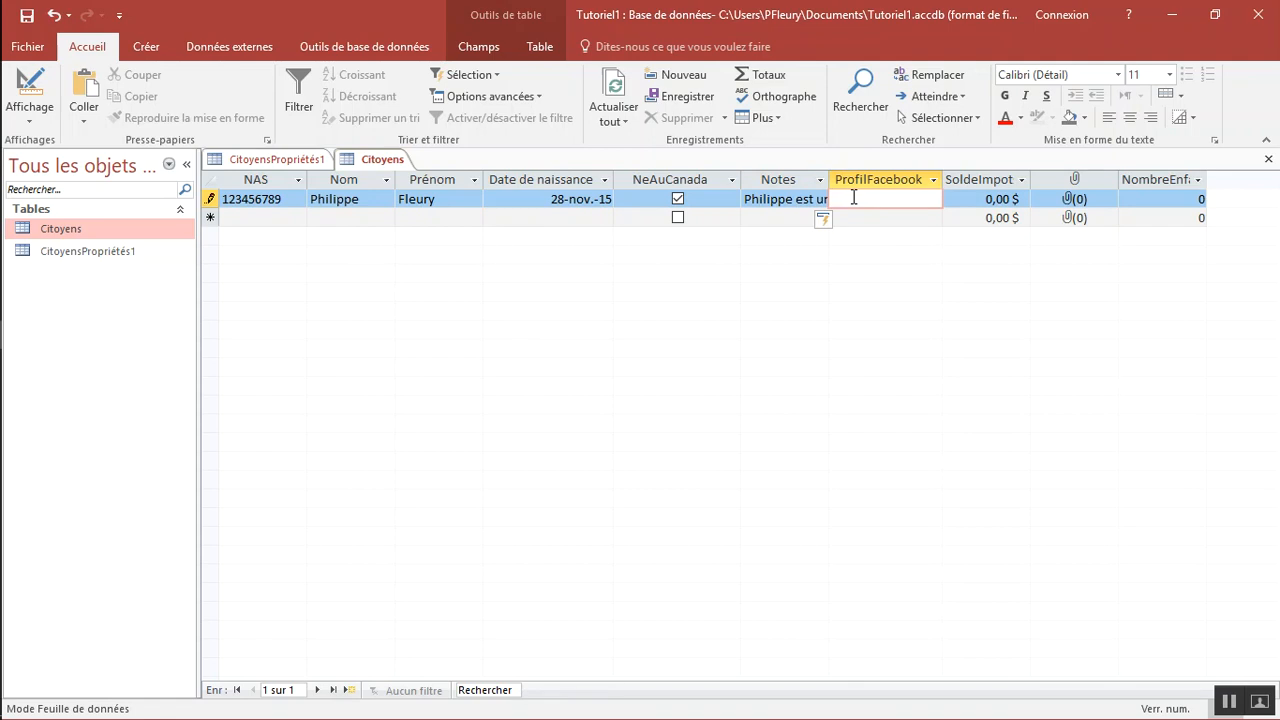
text(google.com)
key(Tab)
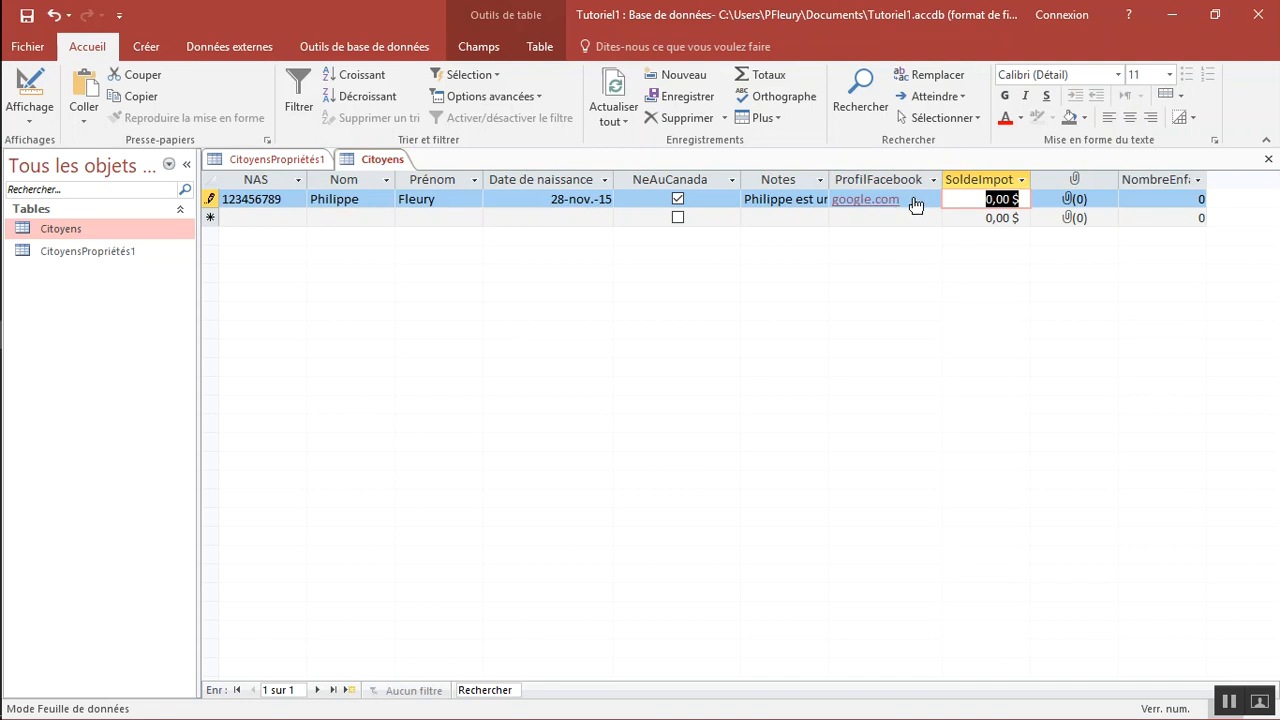
click(870, 200)
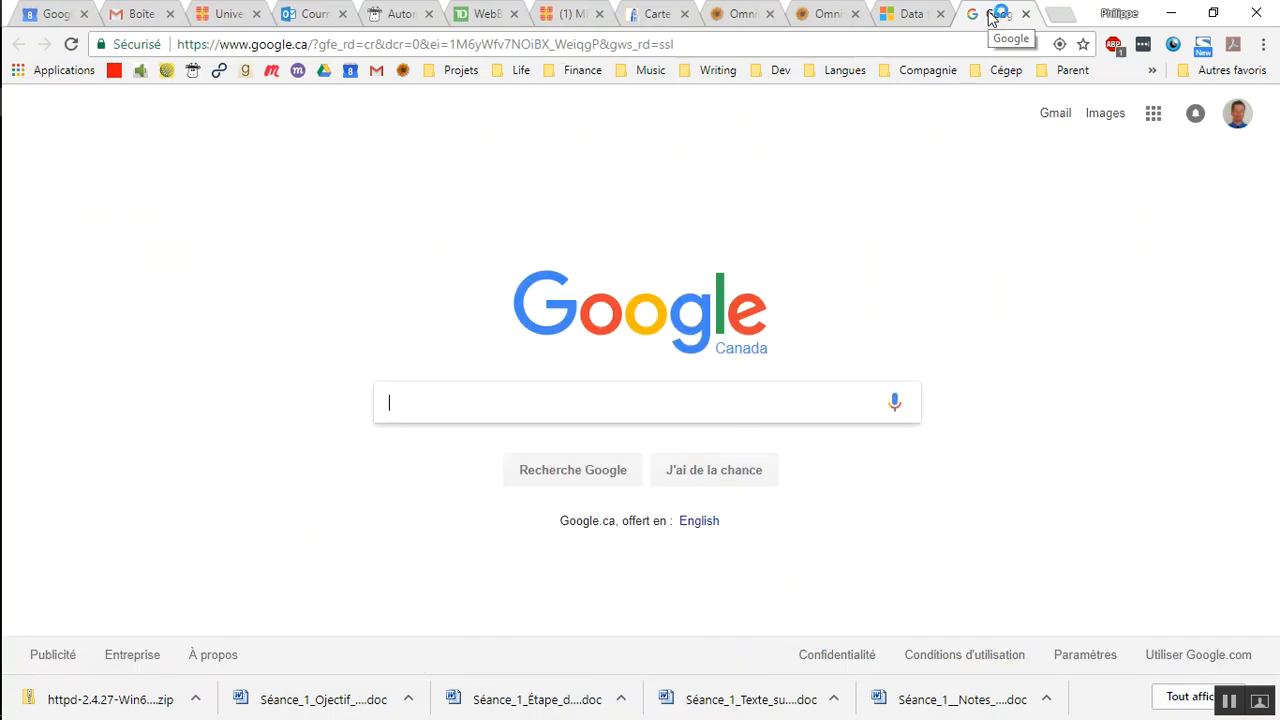
middle_click(994, 14)
key(alt+Tab)
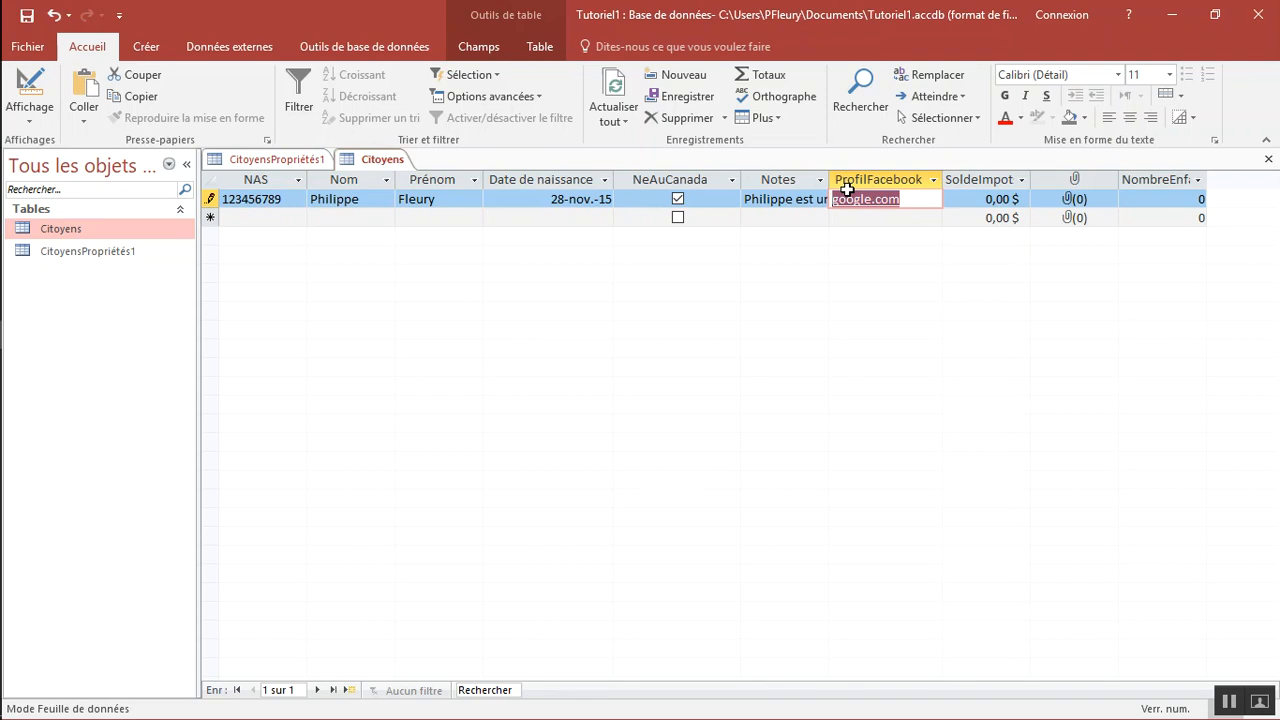
Set the first record's SoldeImpots to 1 230,00 $
click(990, 198)
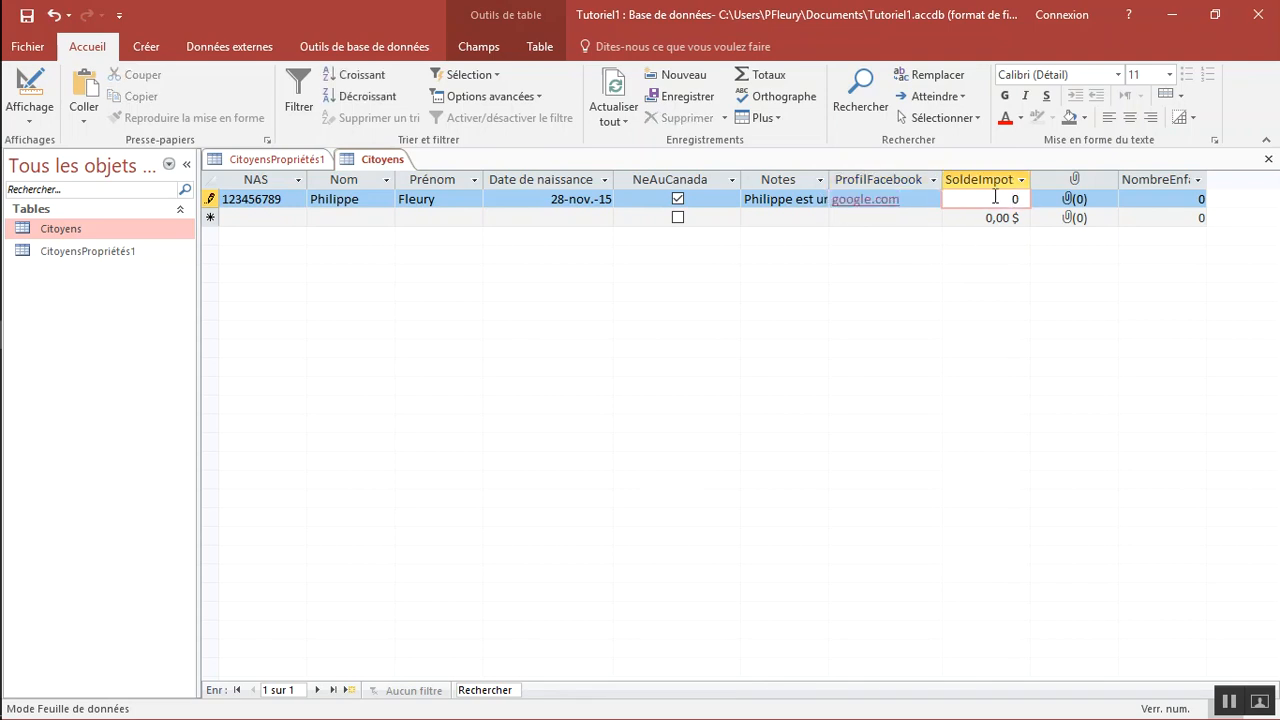
text(123)
key(Tab)
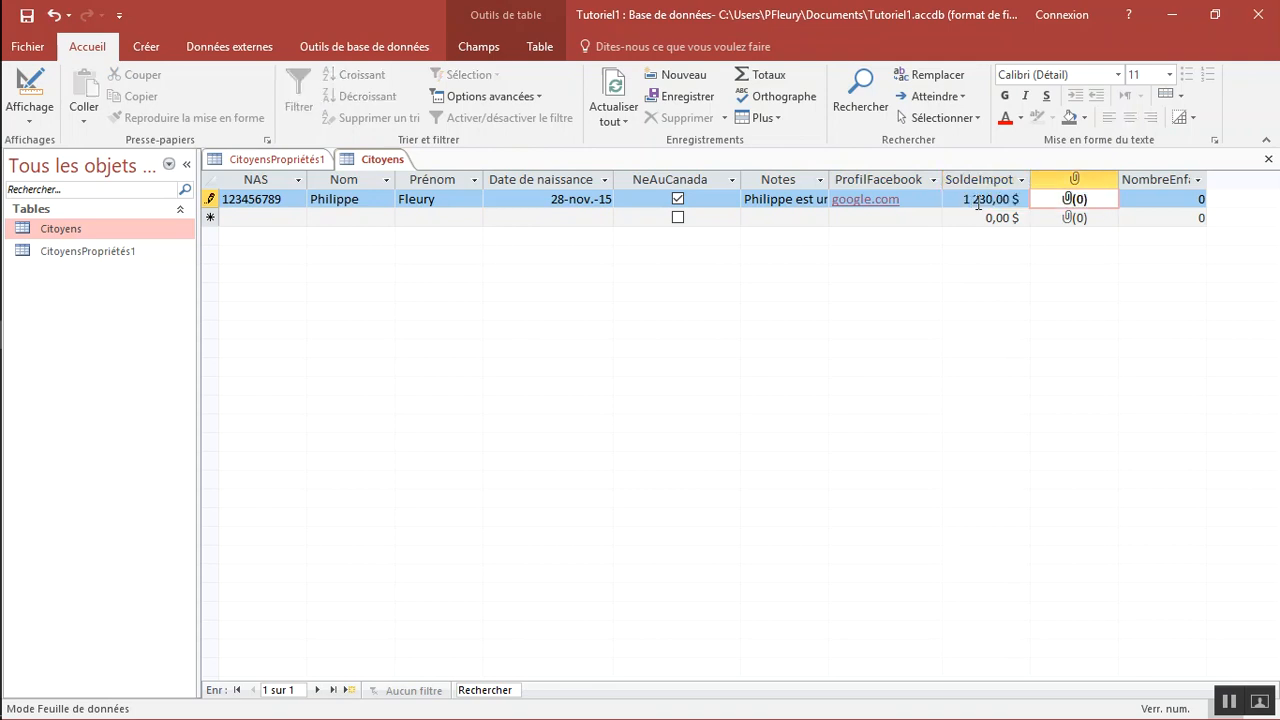
double_click(1068, 200)
click(744, 312)
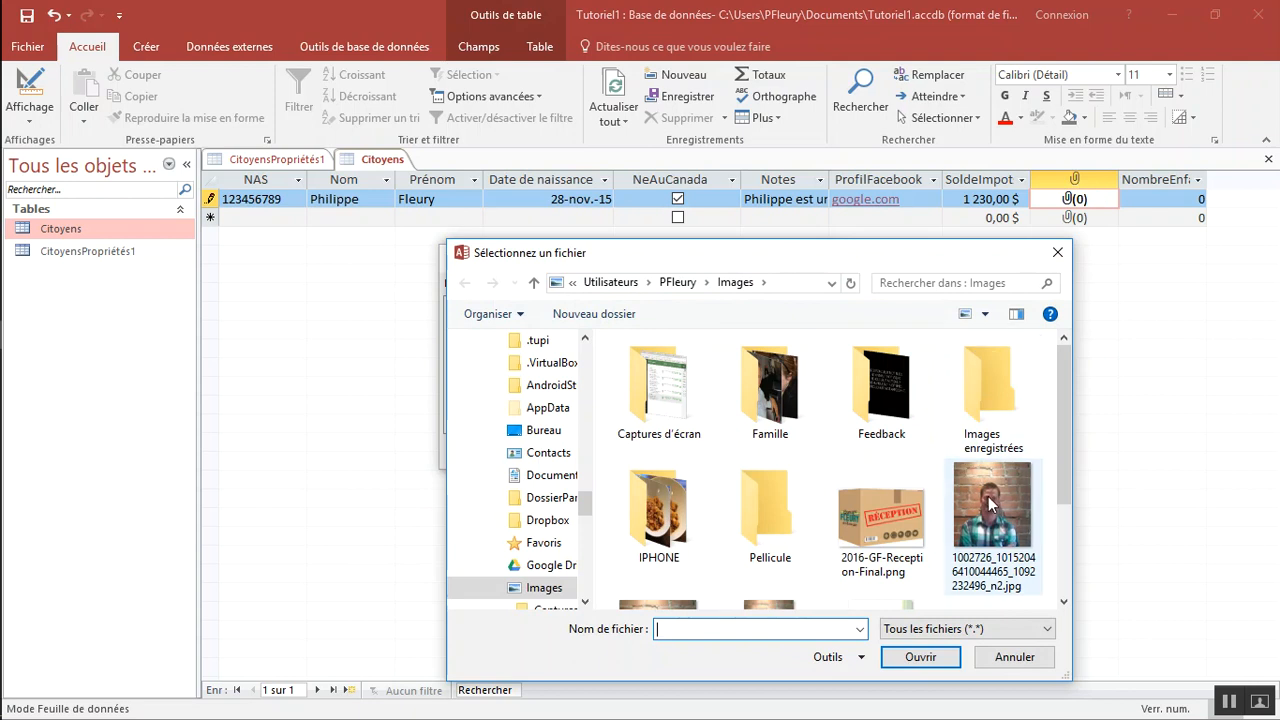
double_click(988, 510)
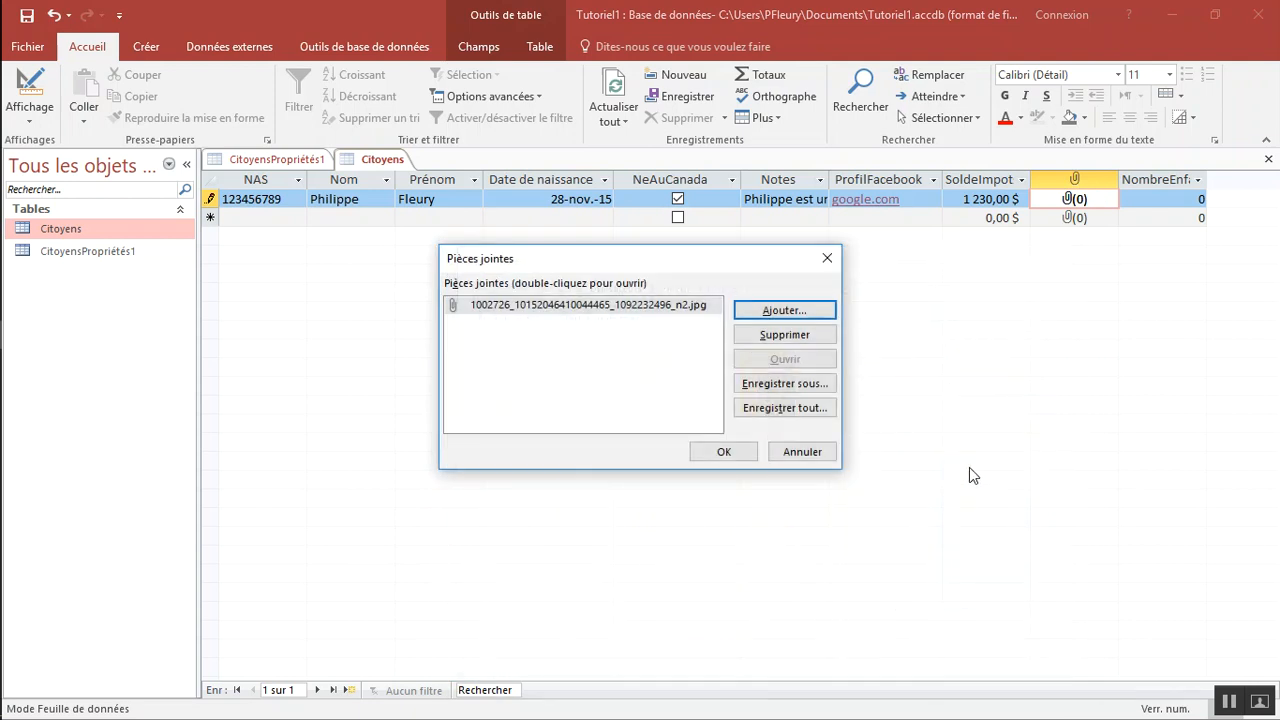
click(731, 453)
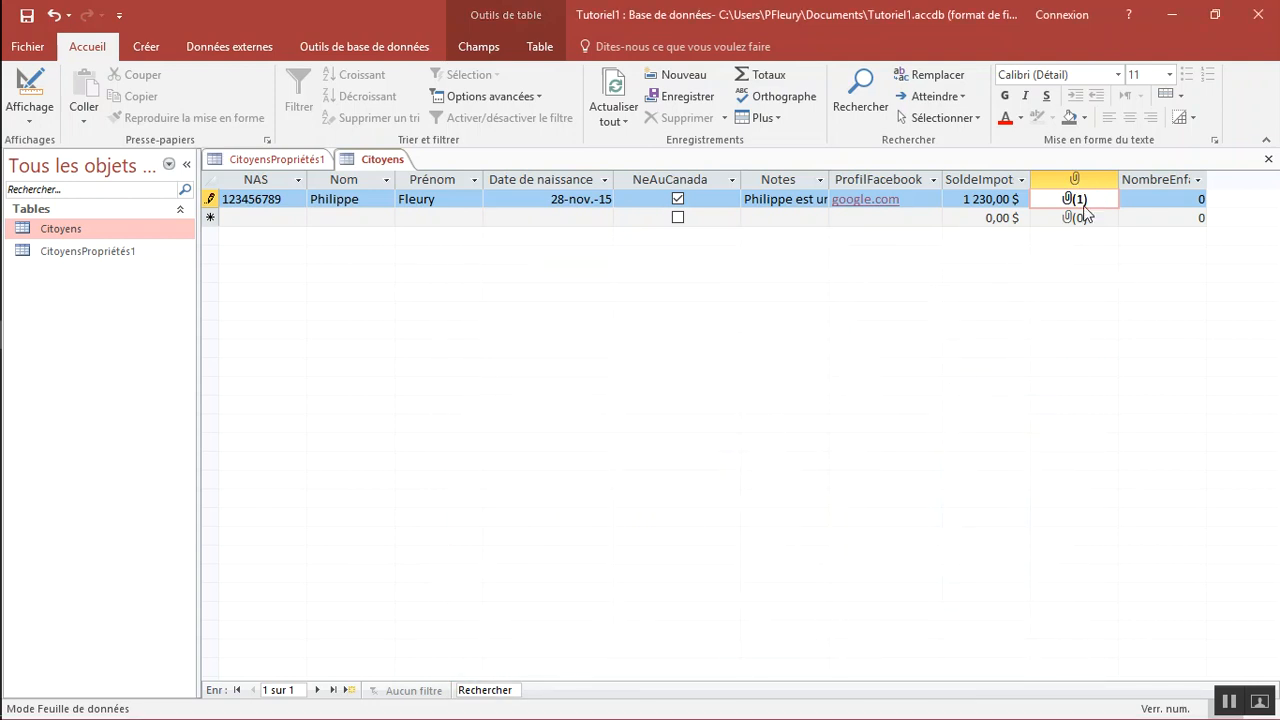
Set the first record's NombreEnfants to 200 and commit the record
click(1157, 197)
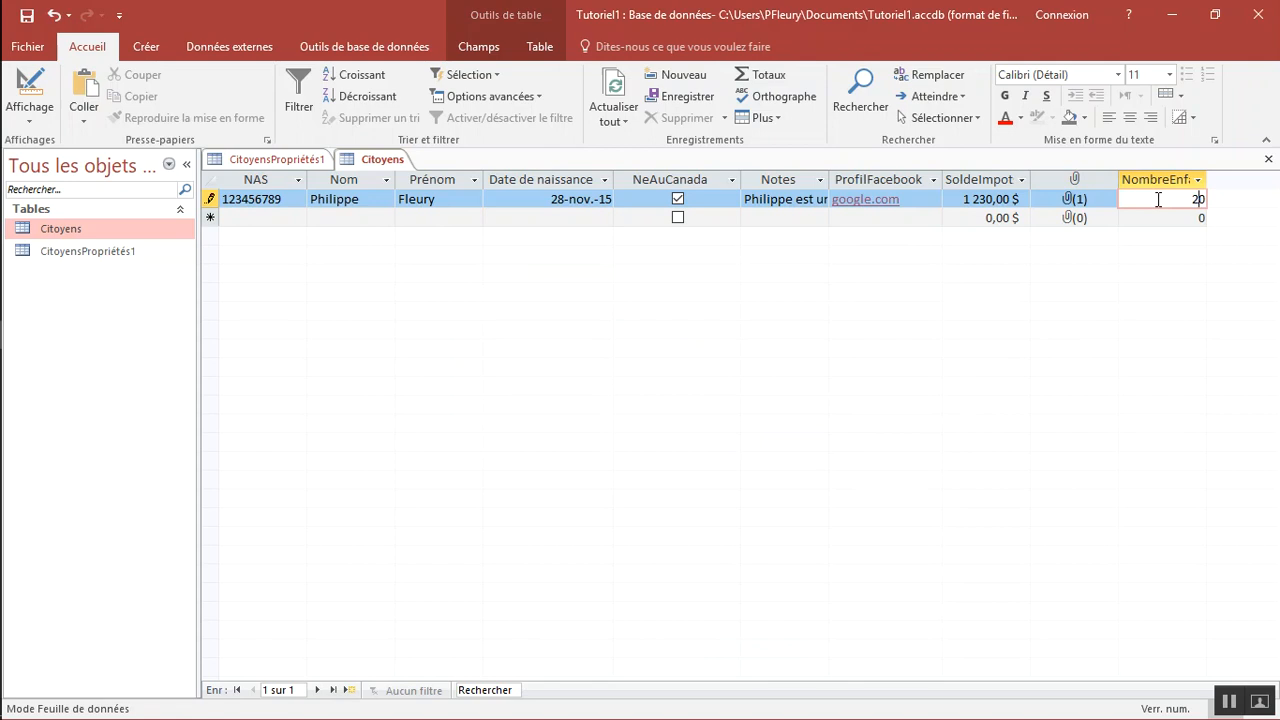
text(aa)
key(Return)
key(Escape)
key(BackSpace)
key(BackSpace)
text(20)
key(Down)
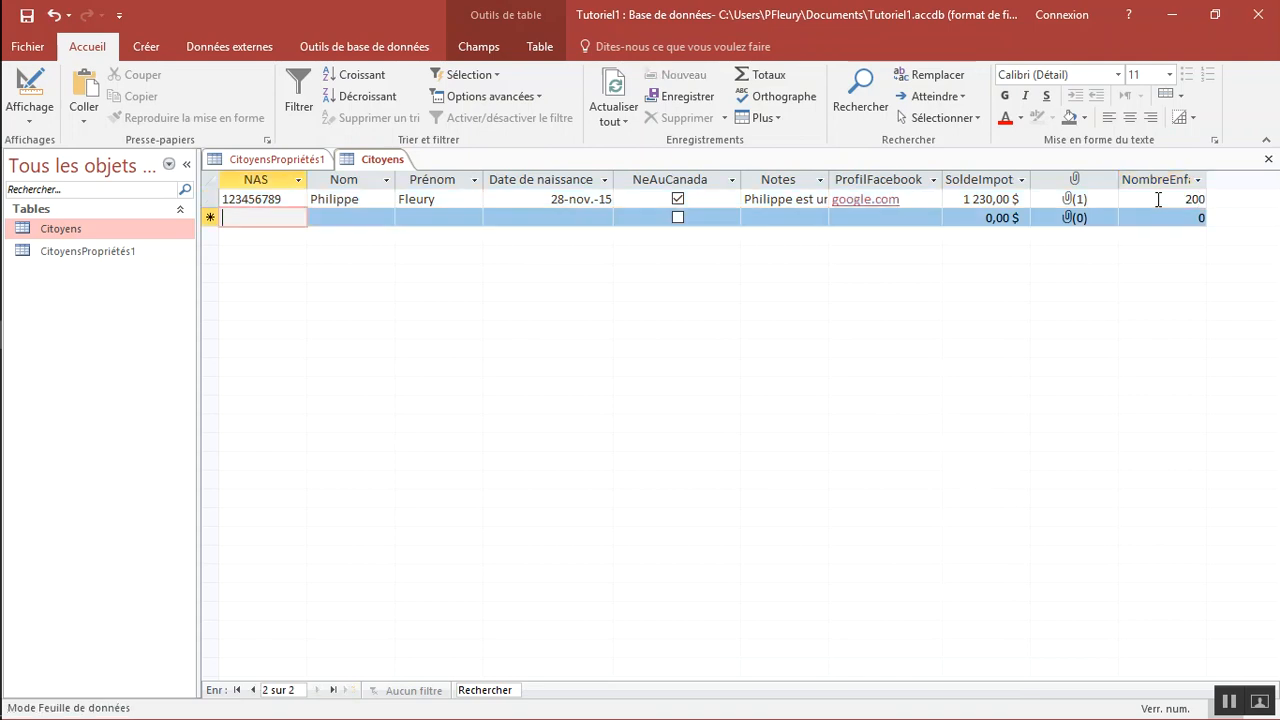
Try to change the first record's NombreEnfants to 300 to test the Octet size limit
key(Up)
text(300)
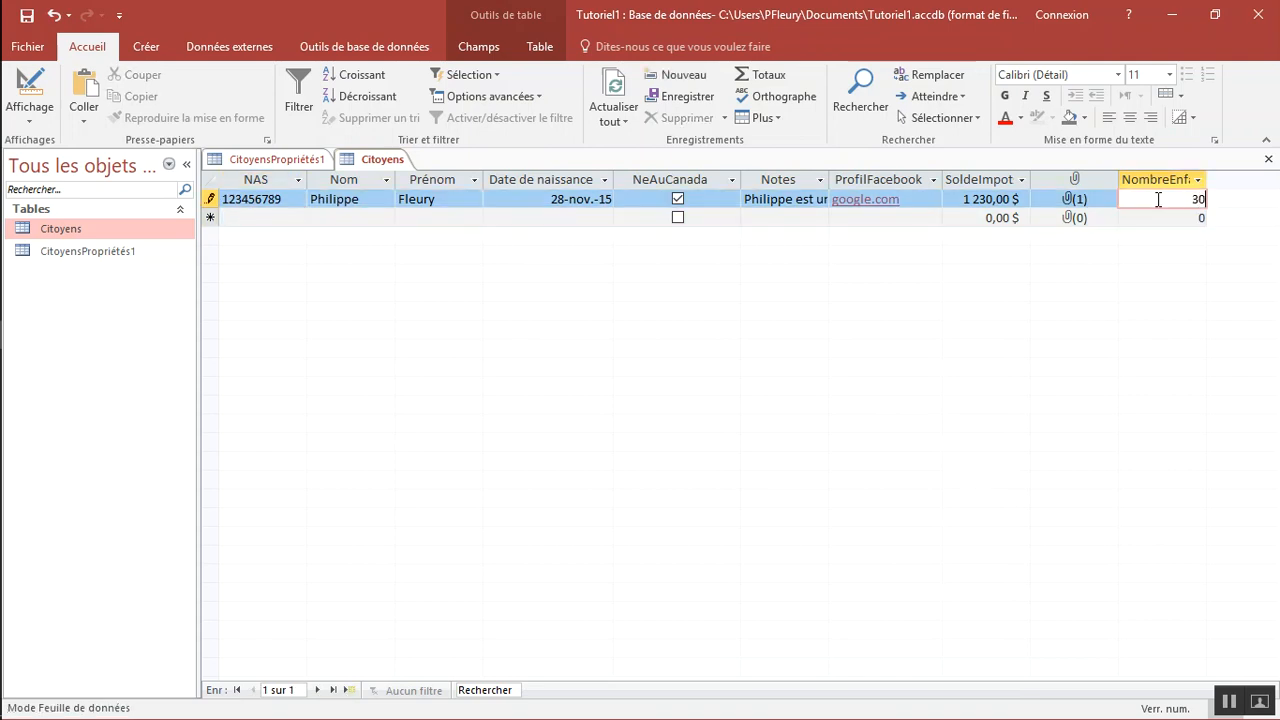
key(Down)
key(Return)
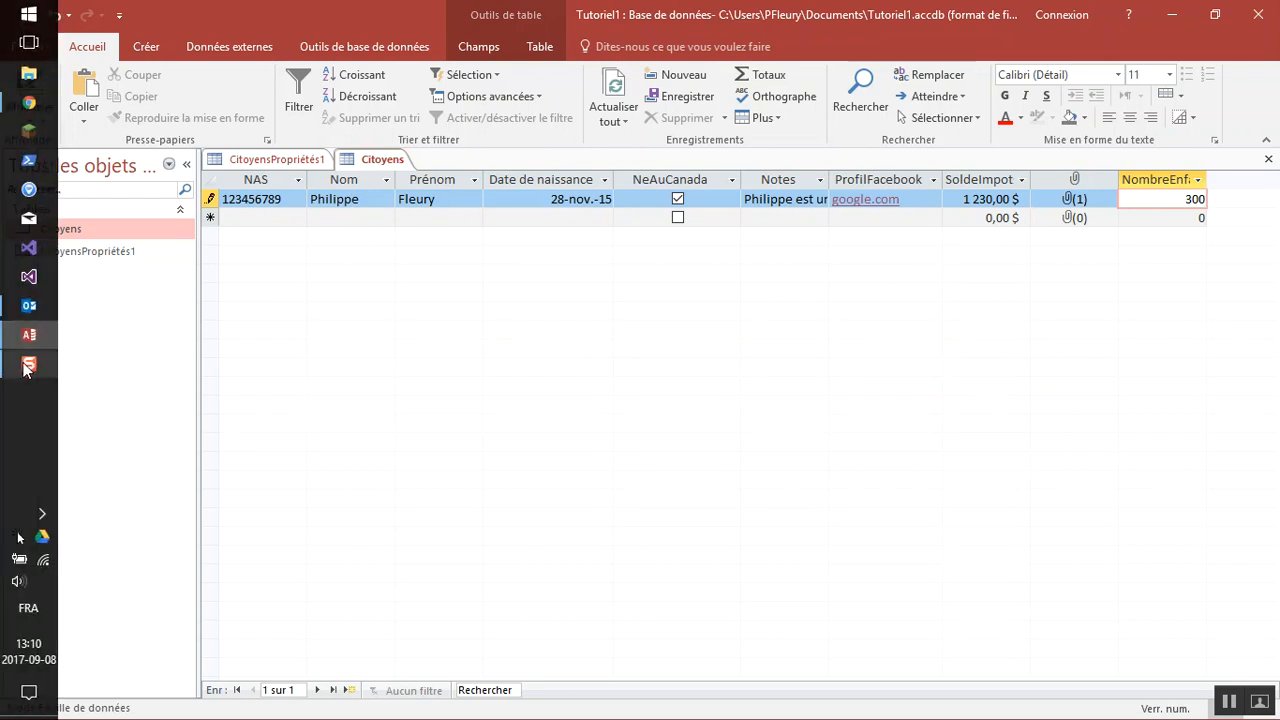
mouse_move(28, 366)
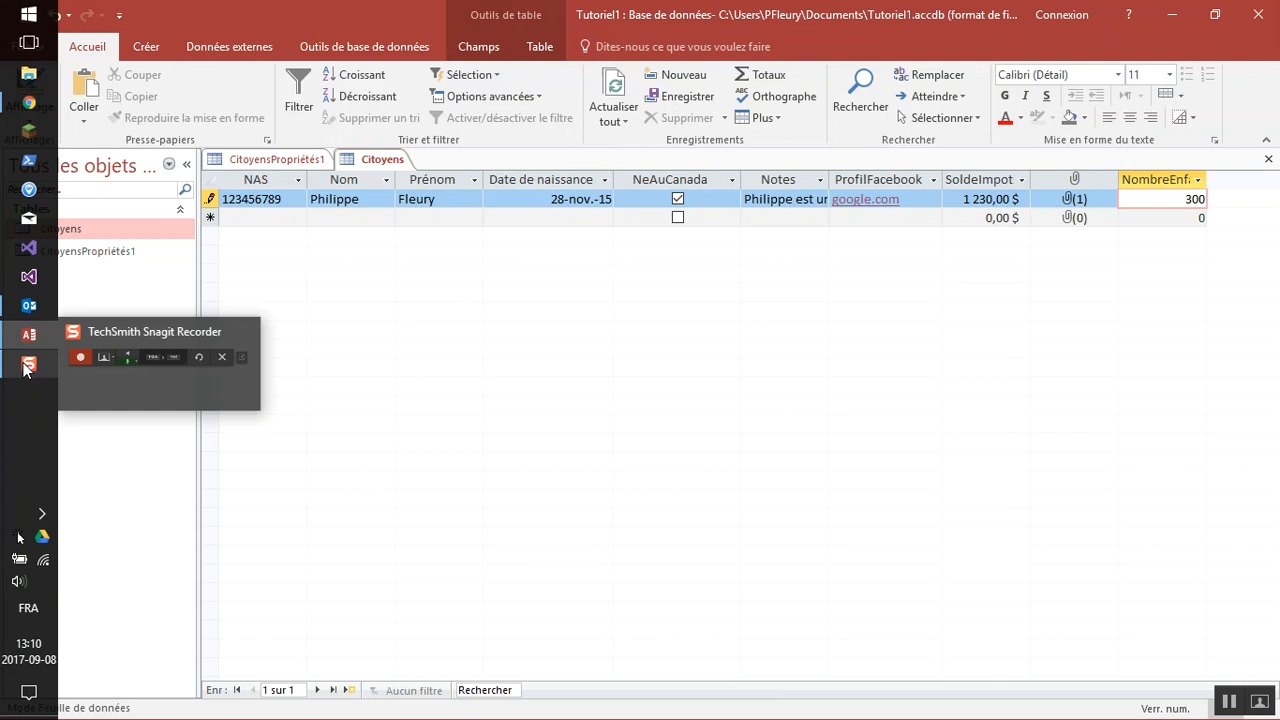